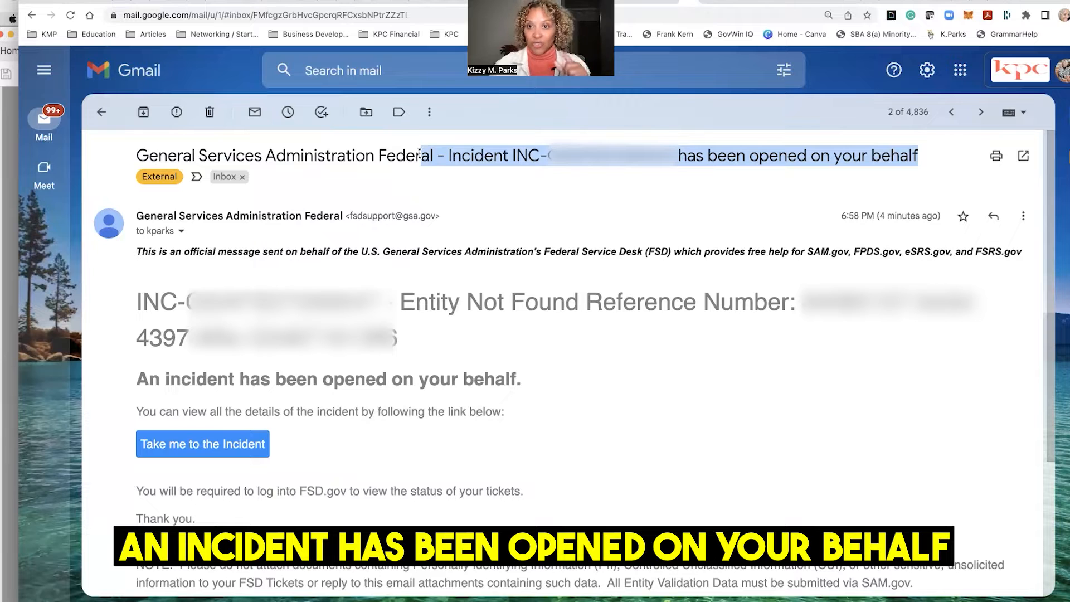
# Scroll through the Federal Service Desk incident-notice e-mail in Gmail.
pyautogui.scroll(-3, 624, 369)
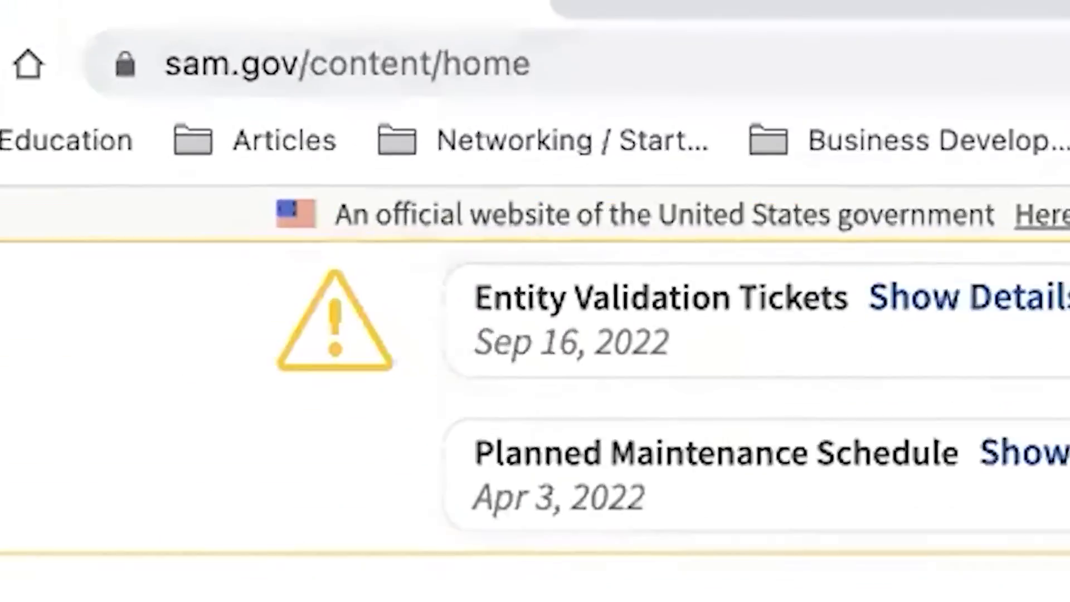
# Go from Entity Information to the Get Started with Registration and Unique Entity ID page.
pyautogui.click(432, 361)
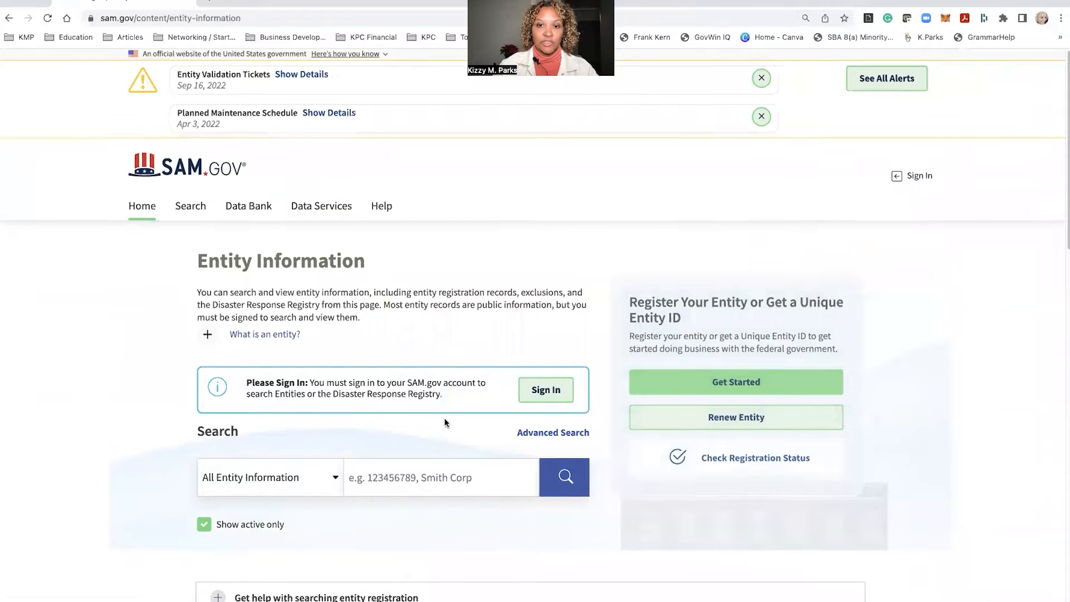
pyautogui.scroll(-1, 557, 390)
pyautogui.click(709, 366)
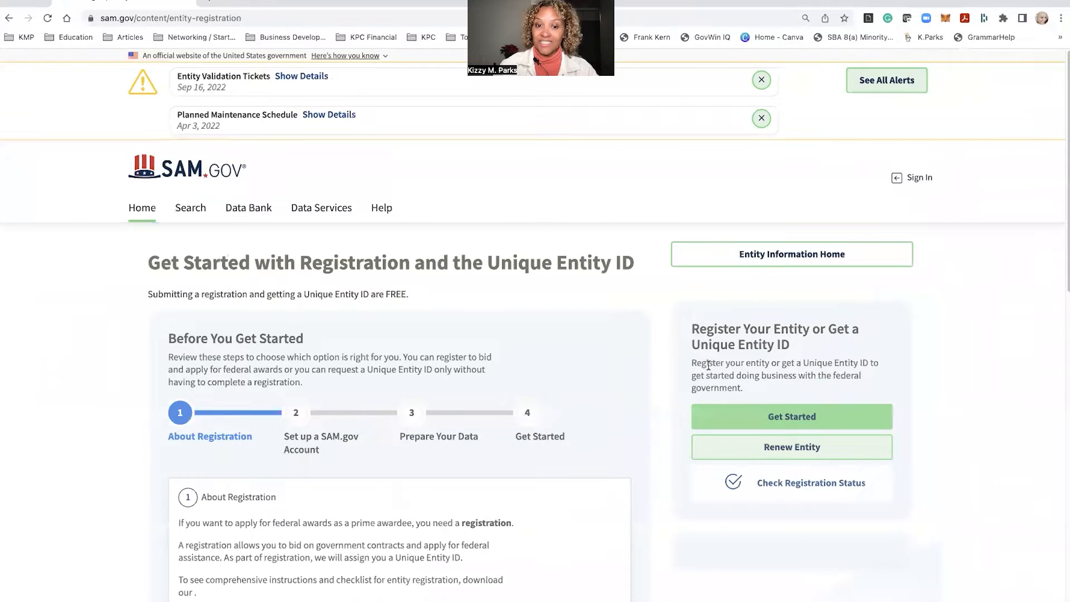
pyautogui.scroll(-2, 510, 443)
# Skim the Entity Registration Checklist PDF, then review the four registration steps on SAM.gov.
pyautogui.click(267, 497)
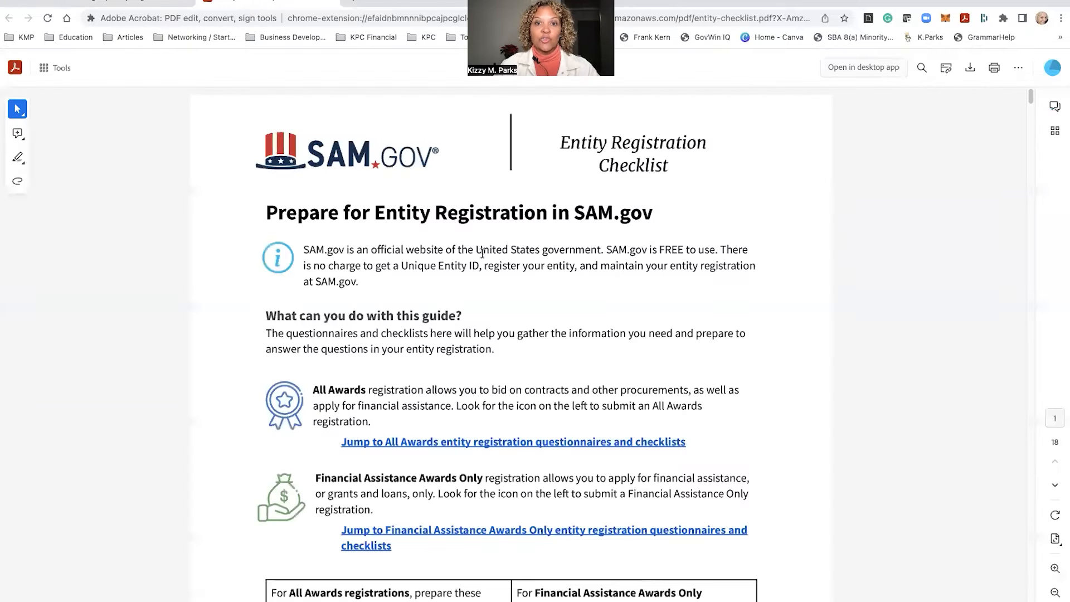
pyautogui.scroll(-2, 497, 432)
pyautogui.scroll(-20, 495, 428)
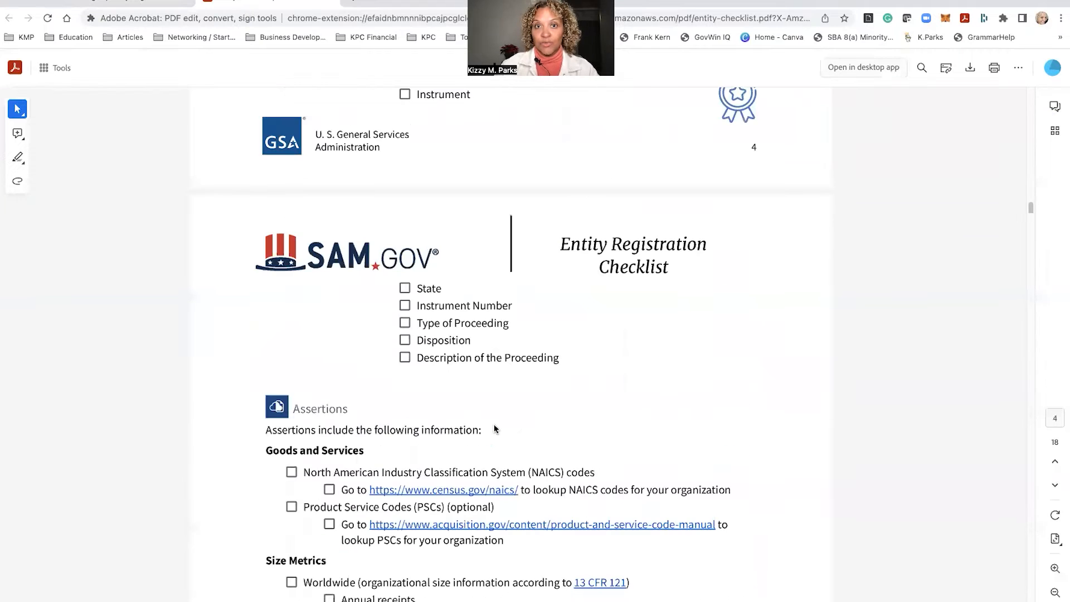
pyautogui.click(133, 10)
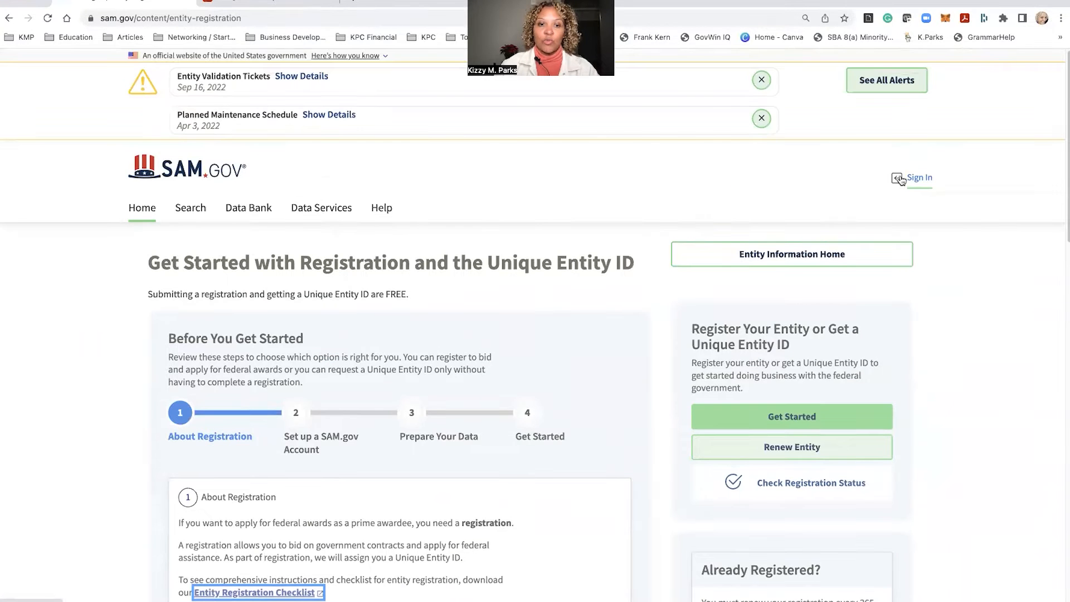
pyautogui.scroll(-2, 533, 509)
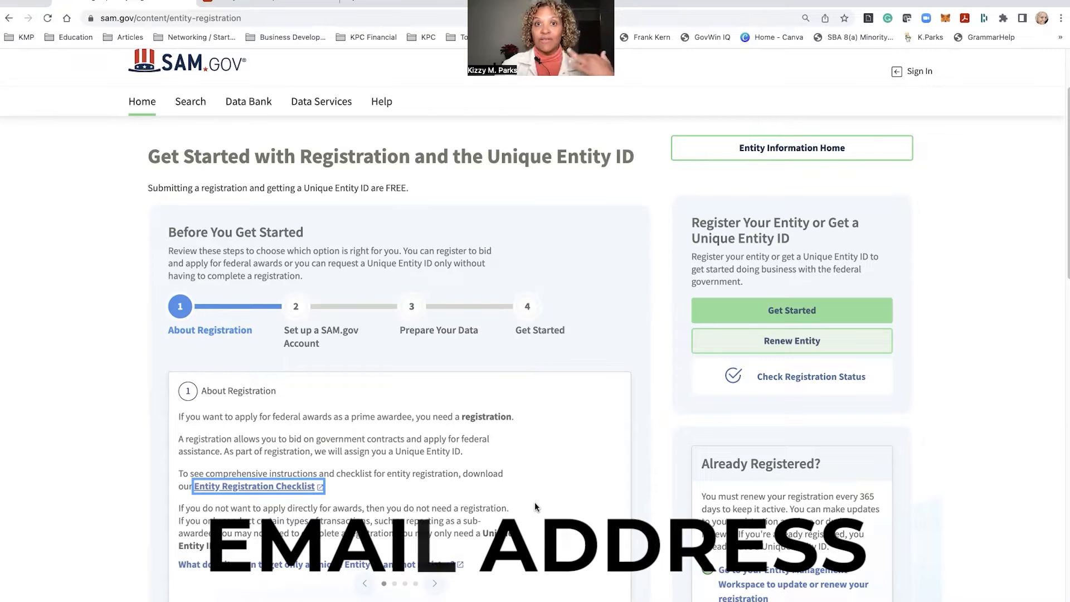
pyautogui.scroll(2, 602, 437)
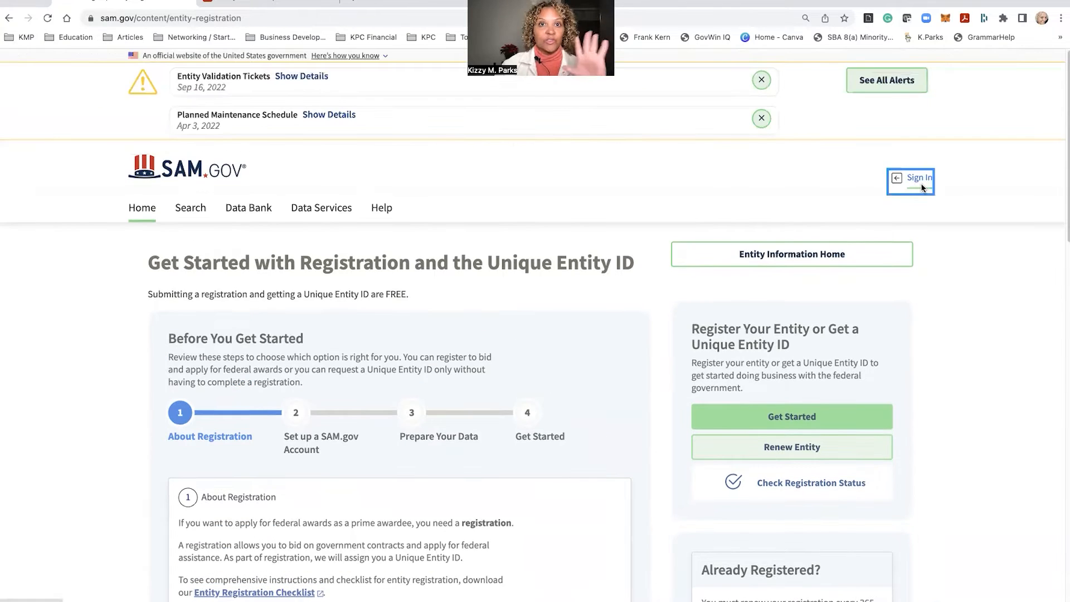
# Sign in through Login.gov, accepting the terms and verifying with a text-message one-time code.
pyautogui.click(920, 178)
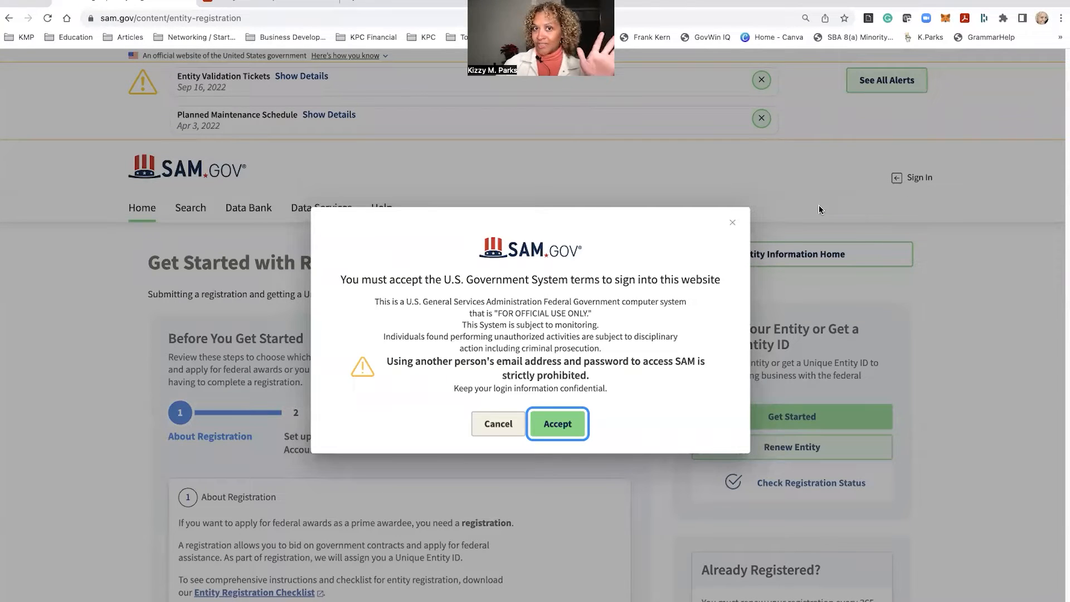
pyautogui.click(558, 424)
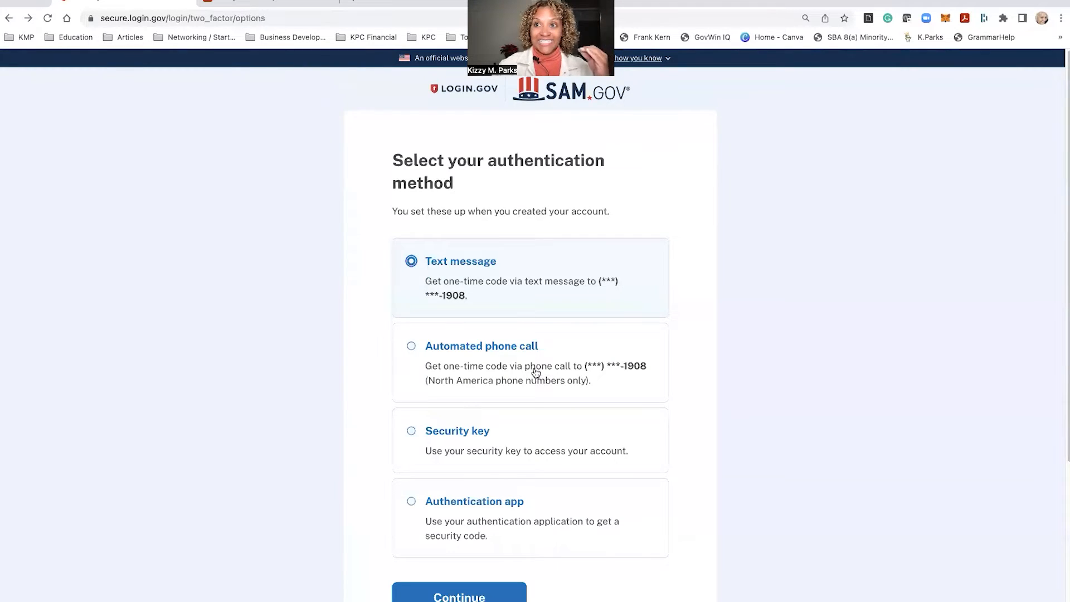
pyautogui.scroll(-3, 535, 372)
pyautogui.click(459, 474)
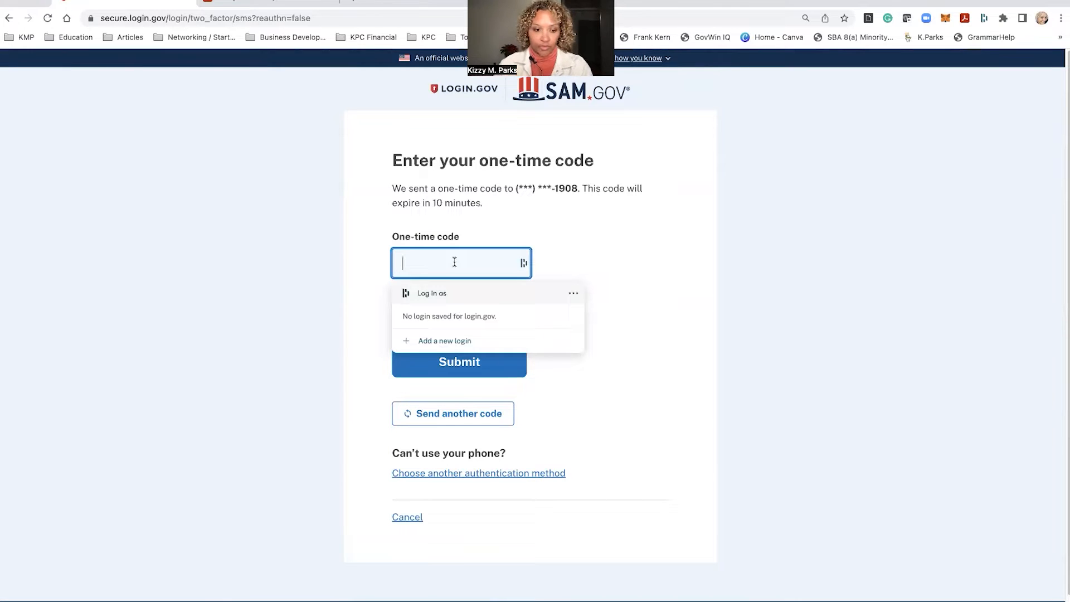
pyautogui.press('Return')
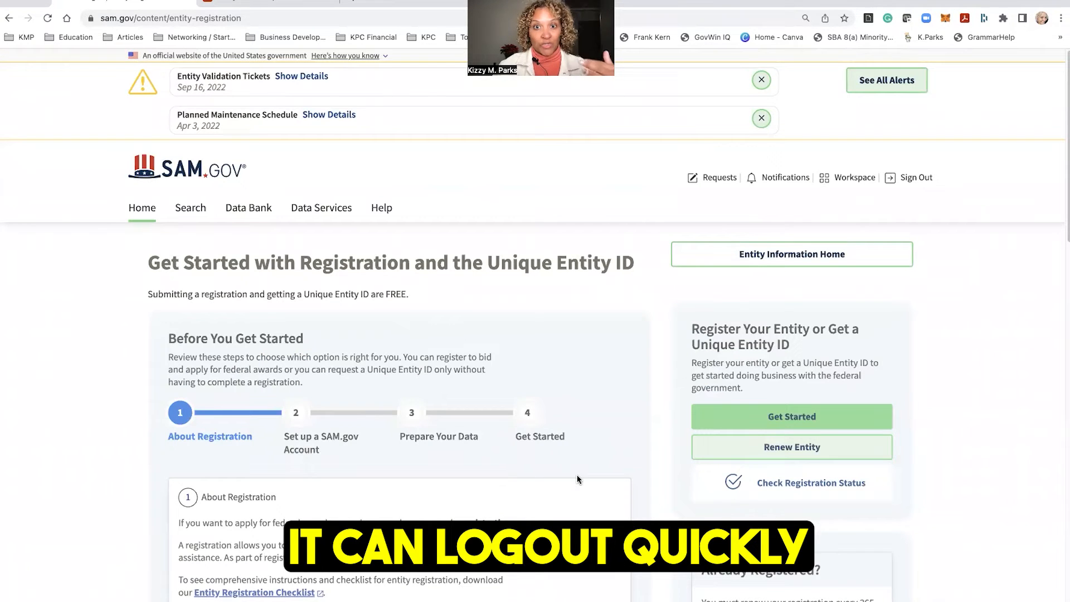
# Begin a new entity registration from the SAM.gov registration page.
pyautogui.scroll(-2, 578, 479)
pyautogui.scroll(2, 578, 479)
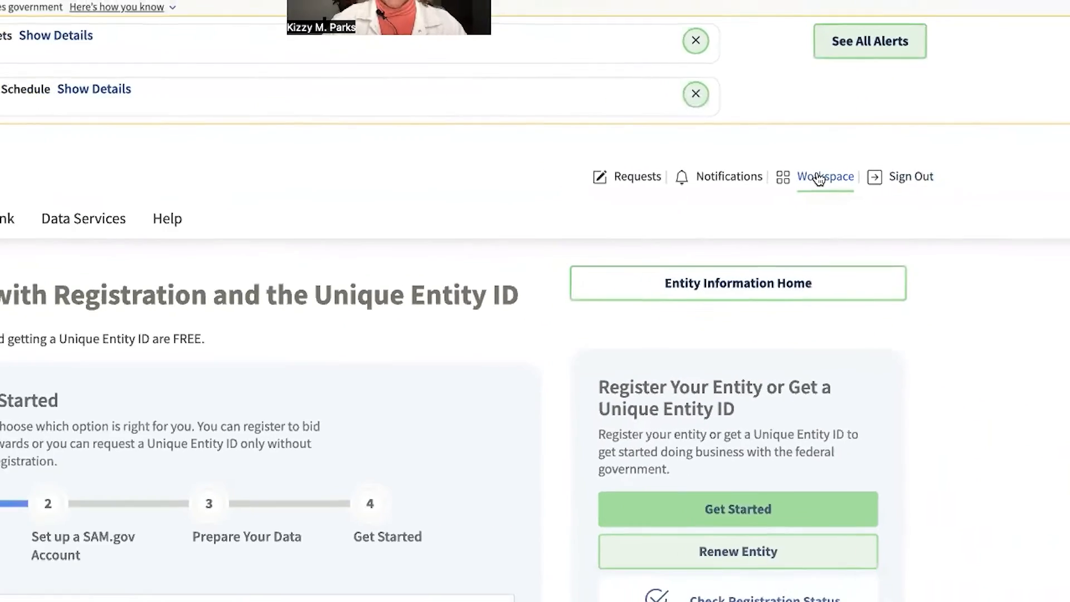
pyautogui.scroll(-4, 818, 179)
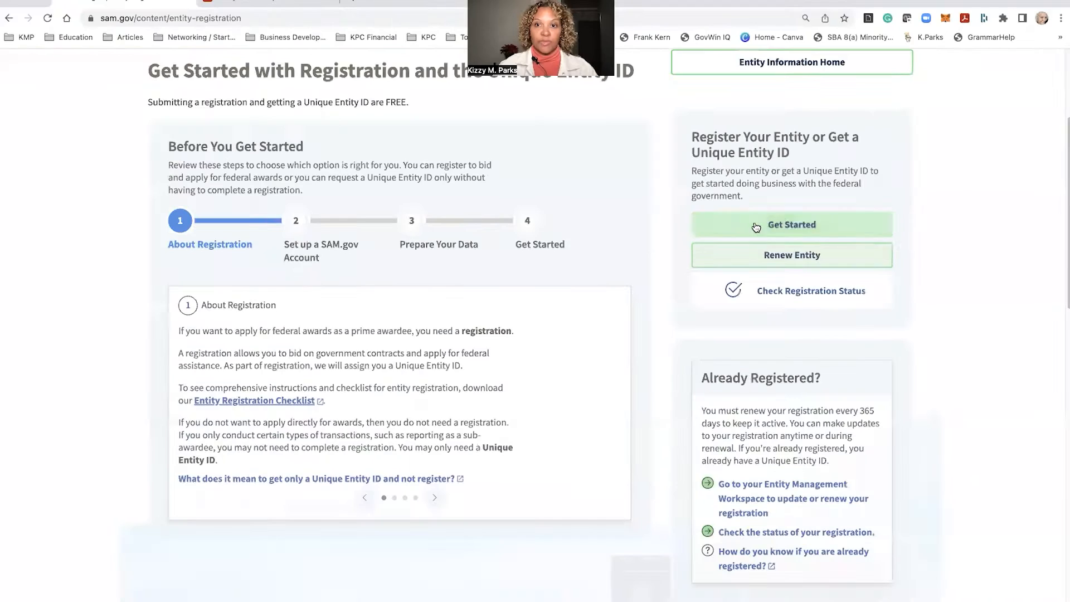
pyautogui.click(754, 221)
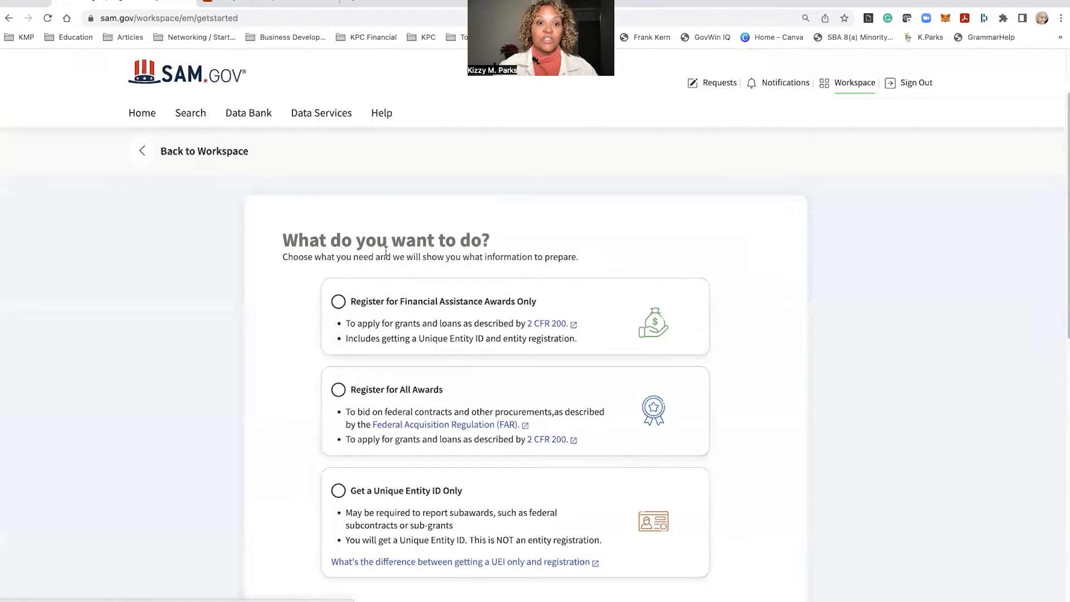
# Choose Register for All Awards, advance, and answer No to registering a government entity.
pyautogui.scroll(-2, 461, 169)
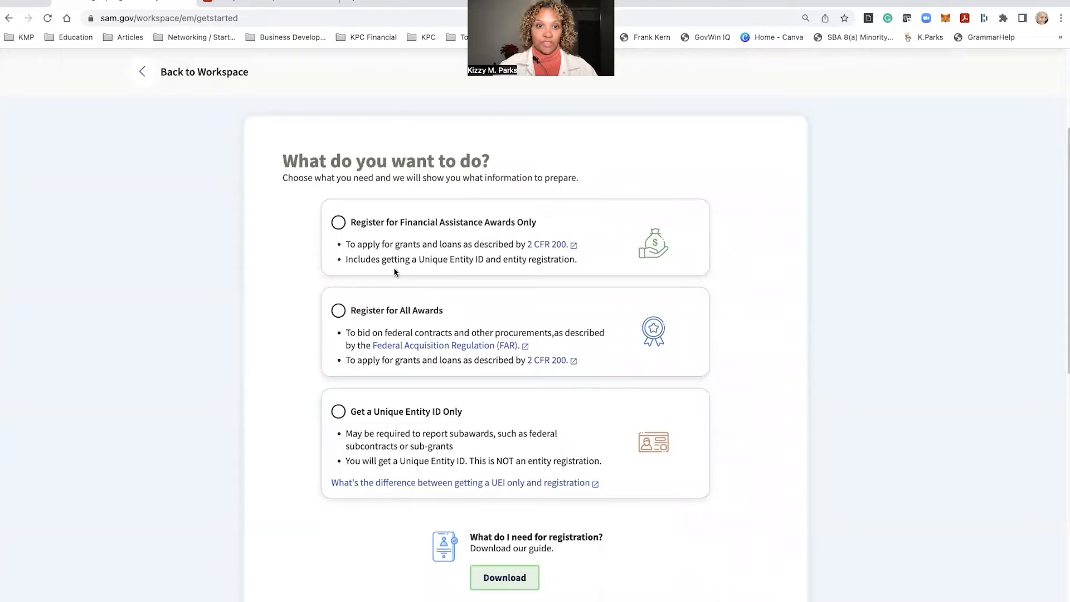
pyautogui.click(338, 311)
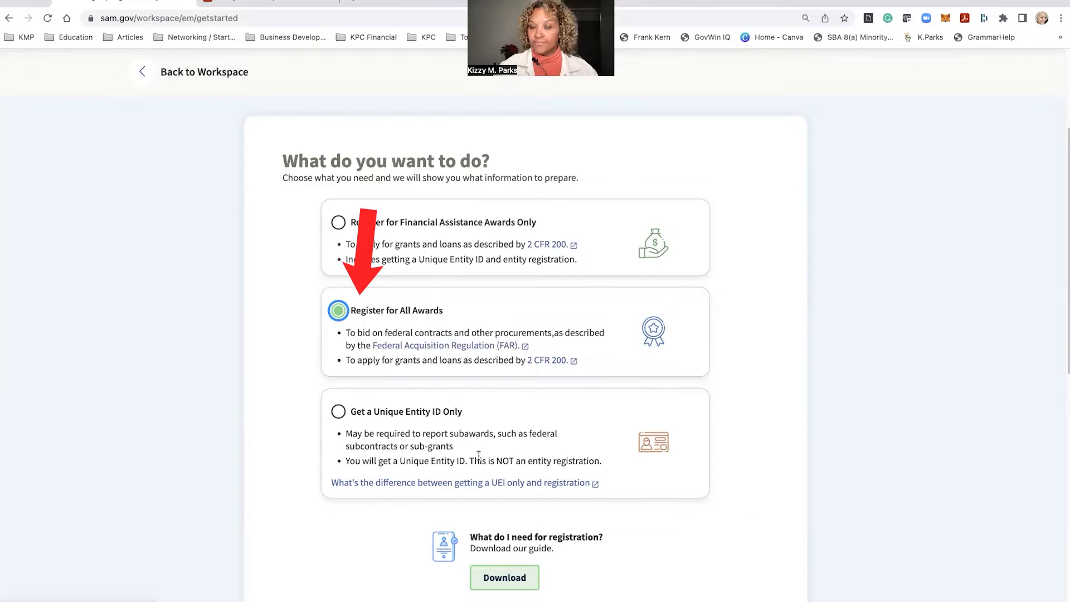
pyautogui.scroll(-4, 478, 454)
pyautogui.click(572, 554)
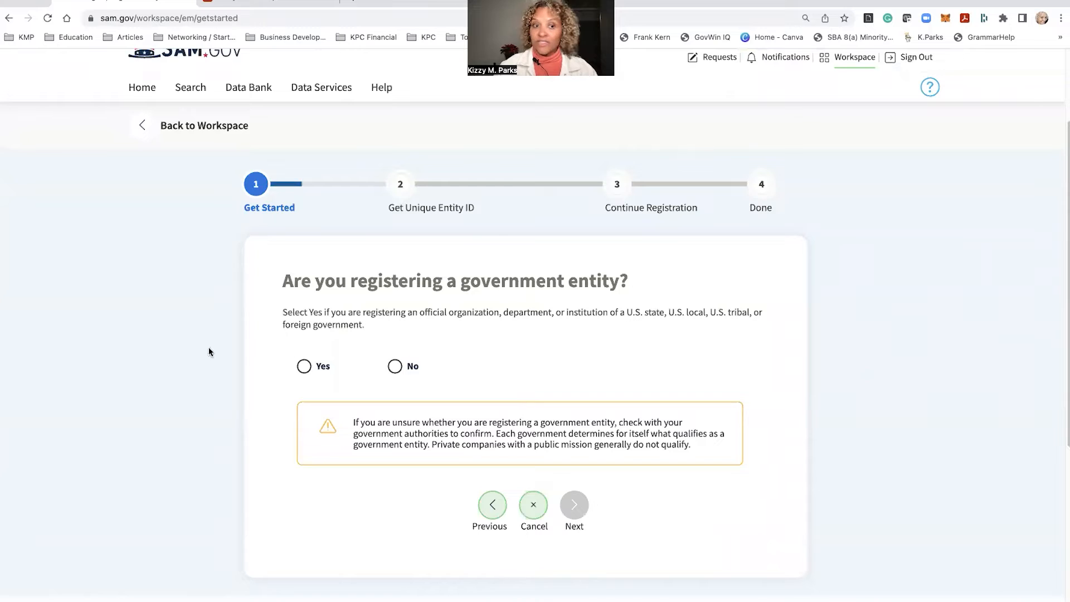
pyautogui.click(395, 366)
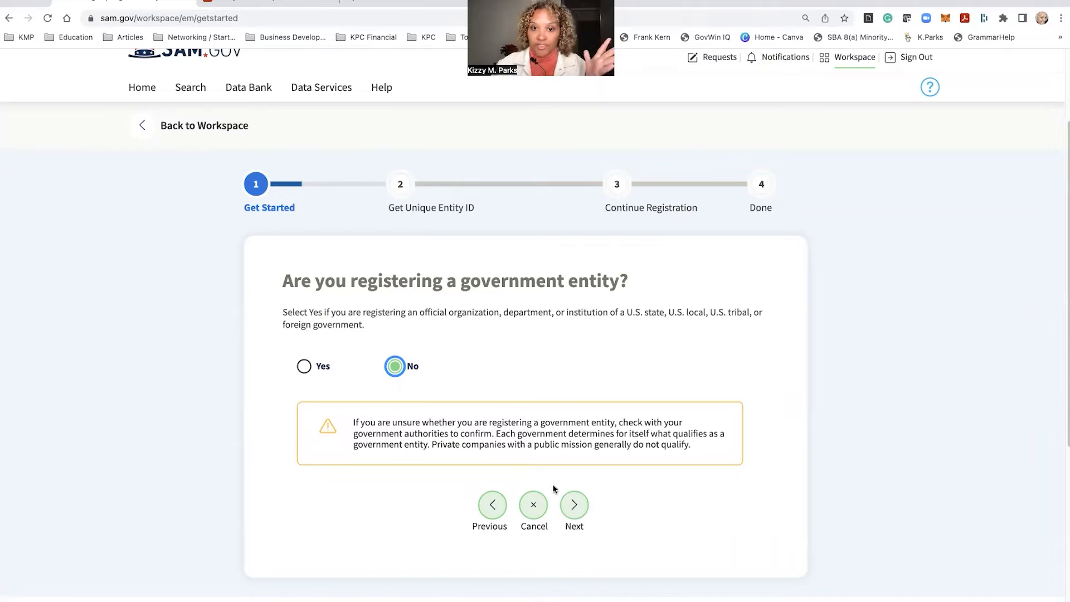
# Review the registration summary, download the requirements guide, and advance to Enter Entity Data.
pyautogui.click(575, 505)
pyautogui.scroll(-3, 473, 235)
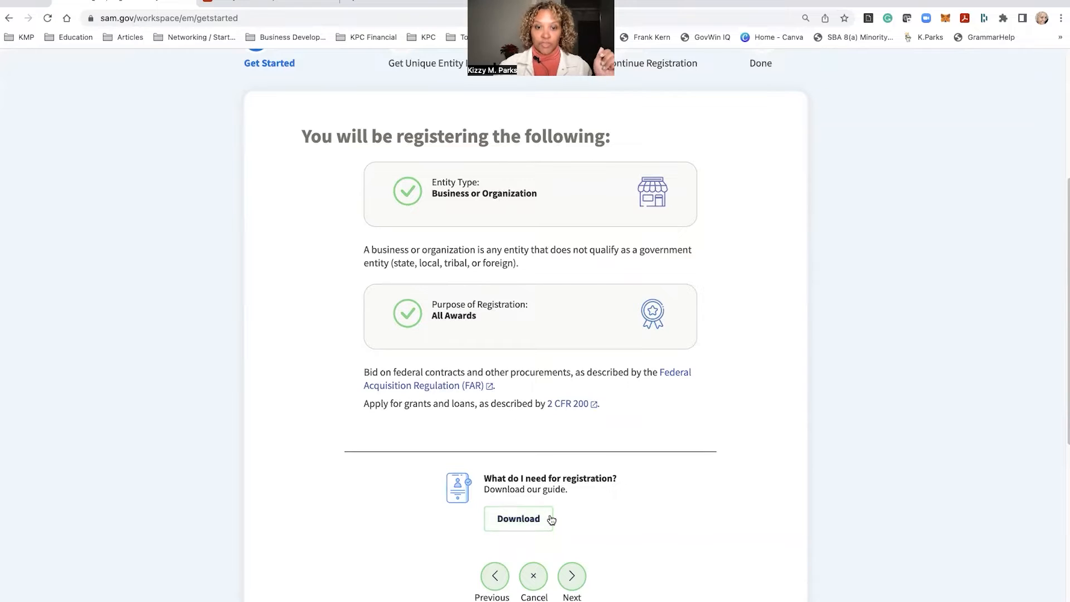
pyautogui.scroll(-5, 580, 412)
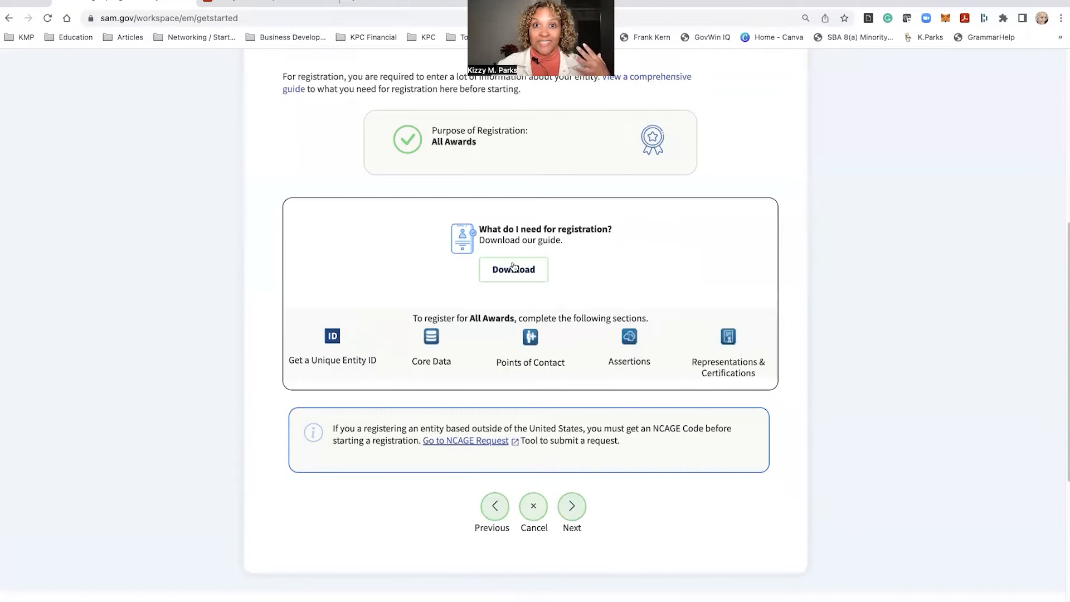
pyautogui.click(513, 273)
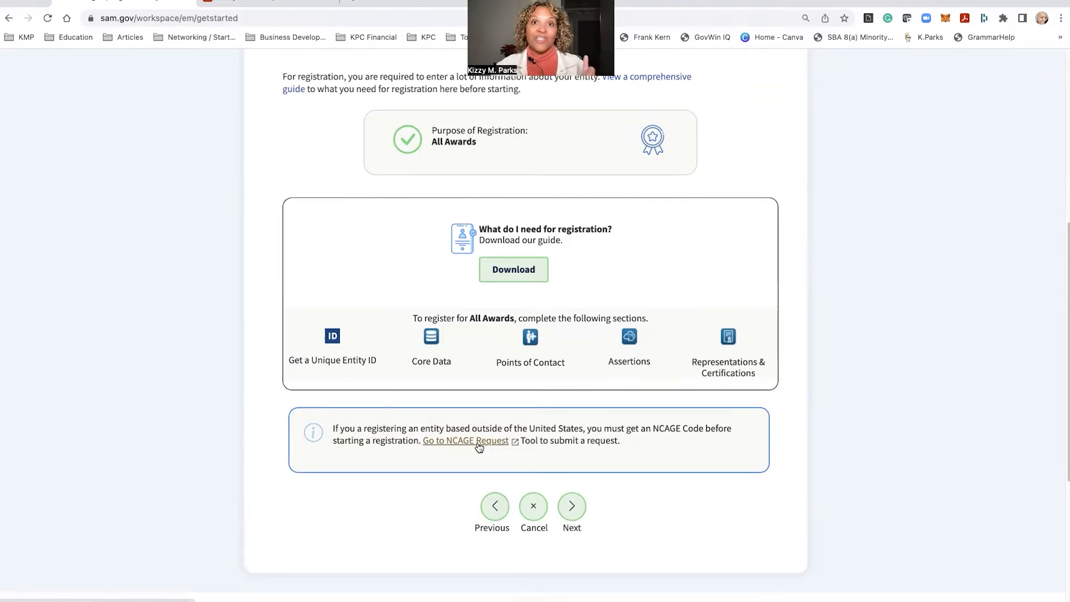
pyautogui.click(570, 512)
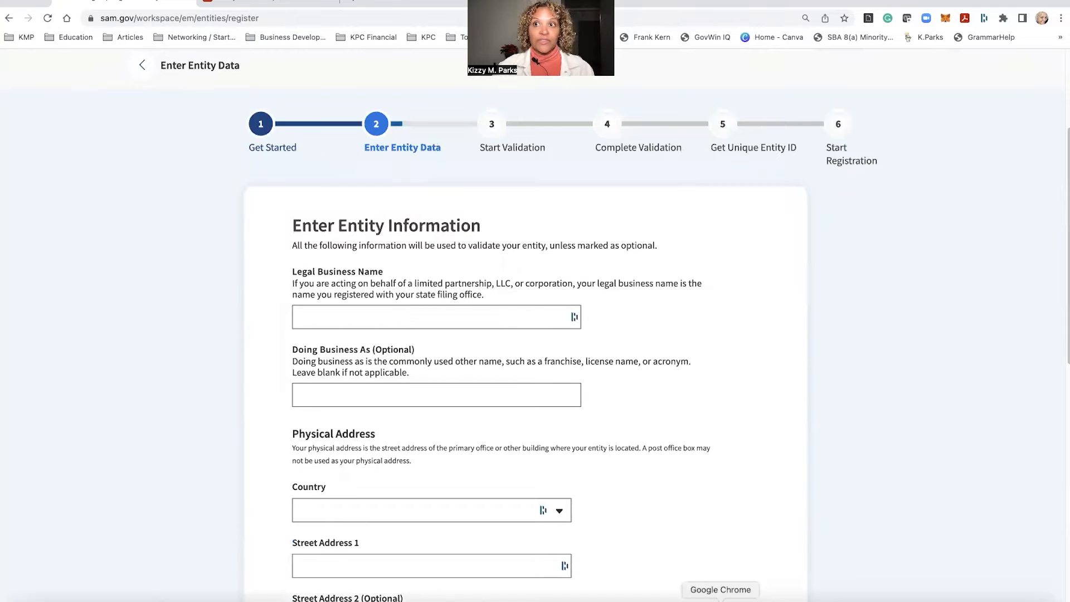
# Paste the legal business name from the IRS EIN letter into the form and proceed to Start Validation.
pyautogui.click(742, 600)
pyautogui.click(89, 320)
pyautogui.click(327, 321)
pyautogui.write('LCK TITAN GROUP LLC')
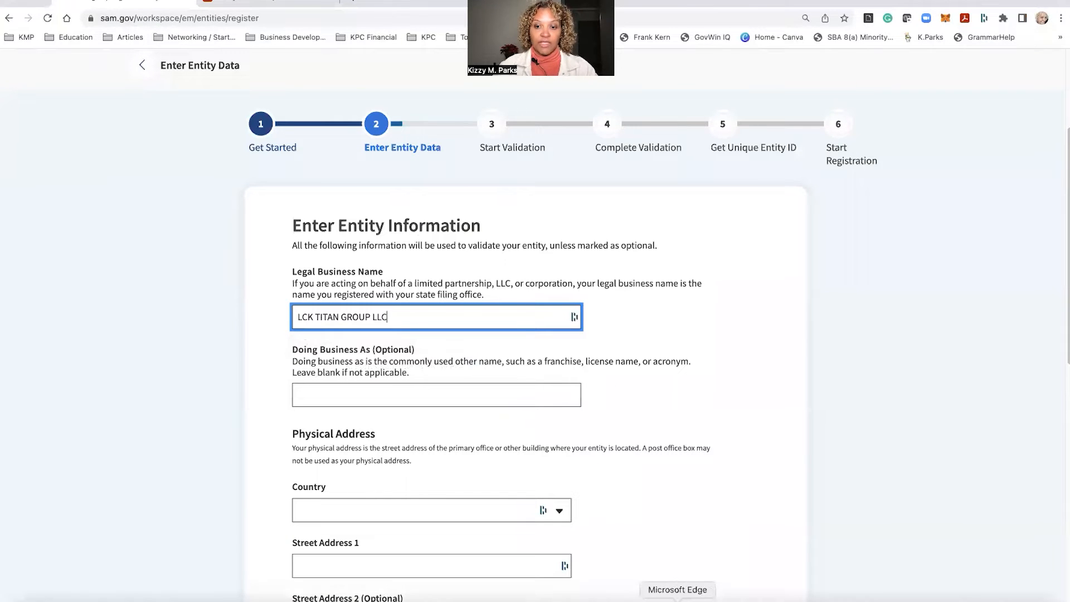
pyautogui.click(757, 600)
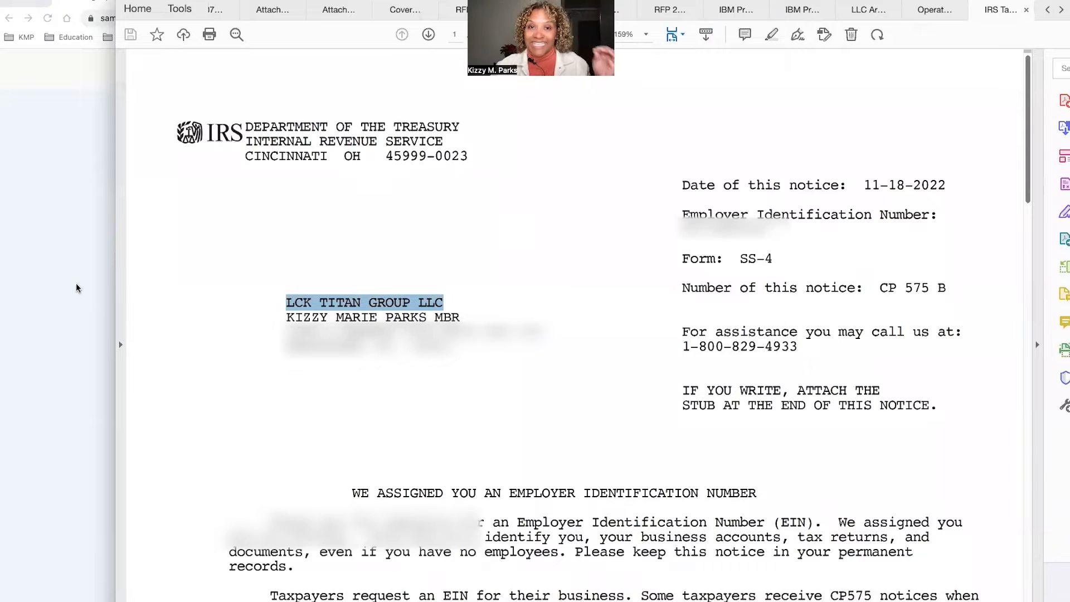
pyautogui.click(57, 323)
pyautogui.scroll(-4, 379, 170)
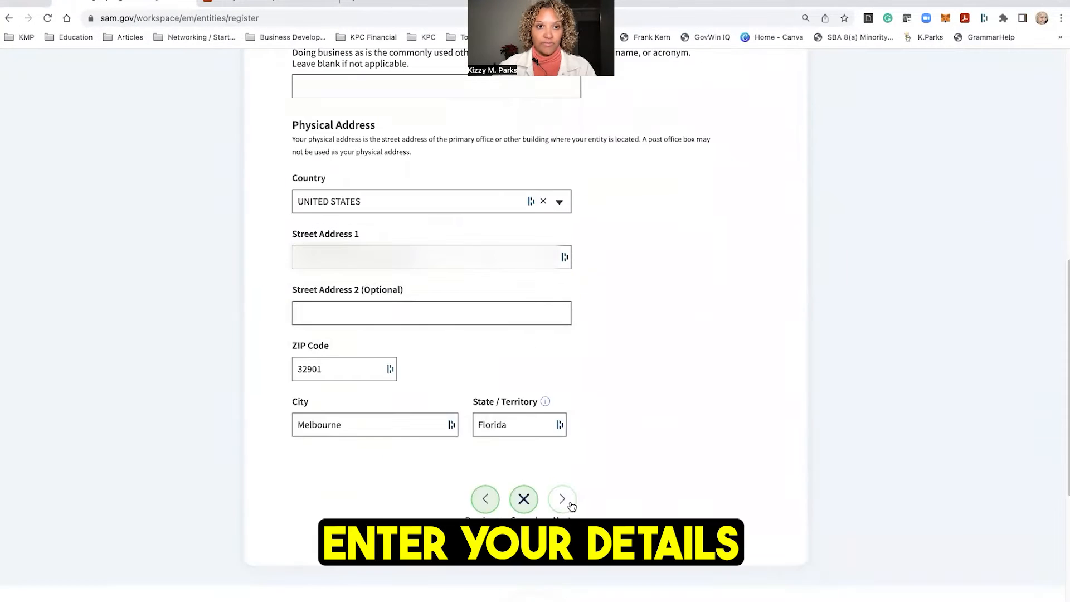
pyautogui.click(566, 503)
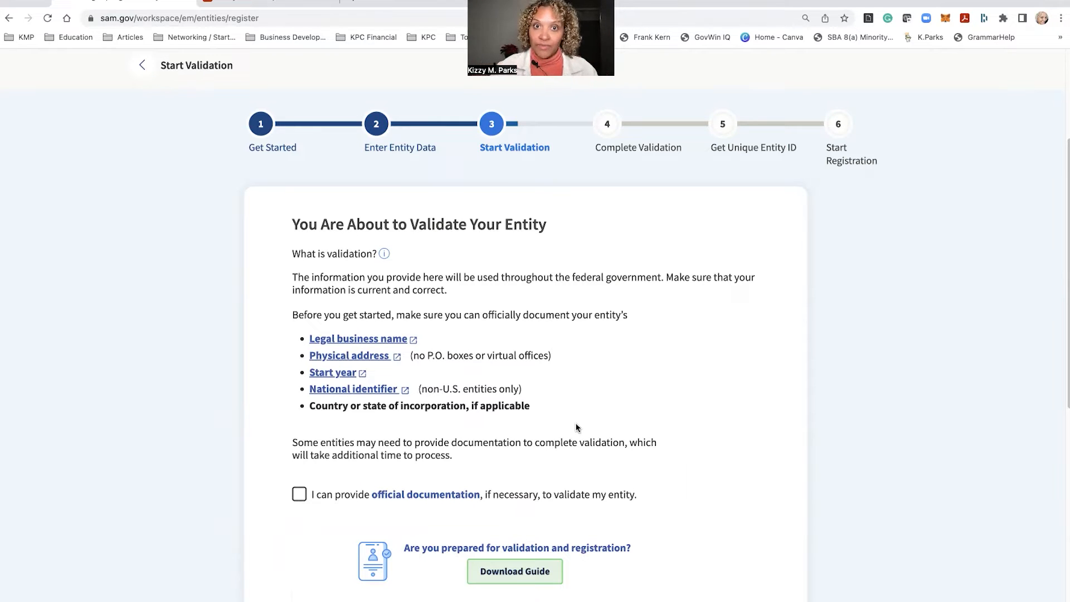
# Tick 'I can provide official documentation' and run the entity record search.
pyautogui.scroll(-3, 647, 402)
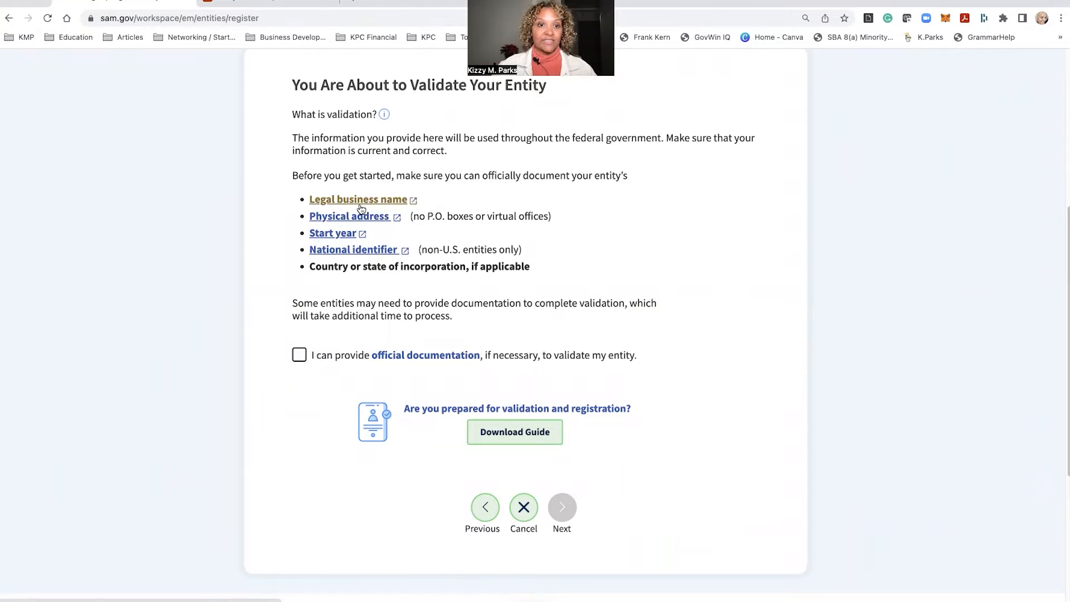
pyautogui.click(299, 355)
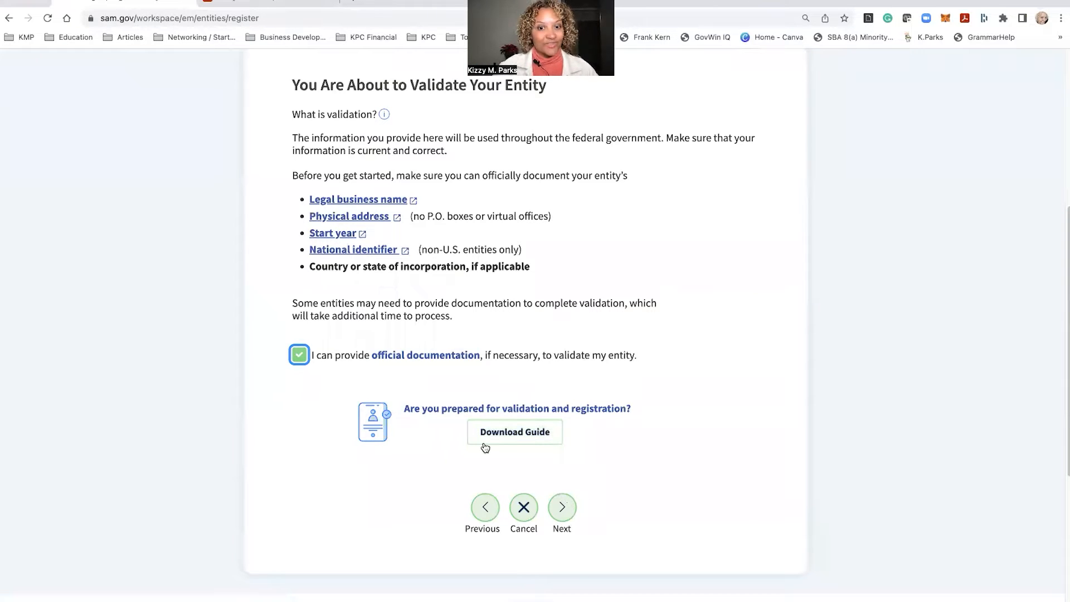
pyautogui.click(569, 514)
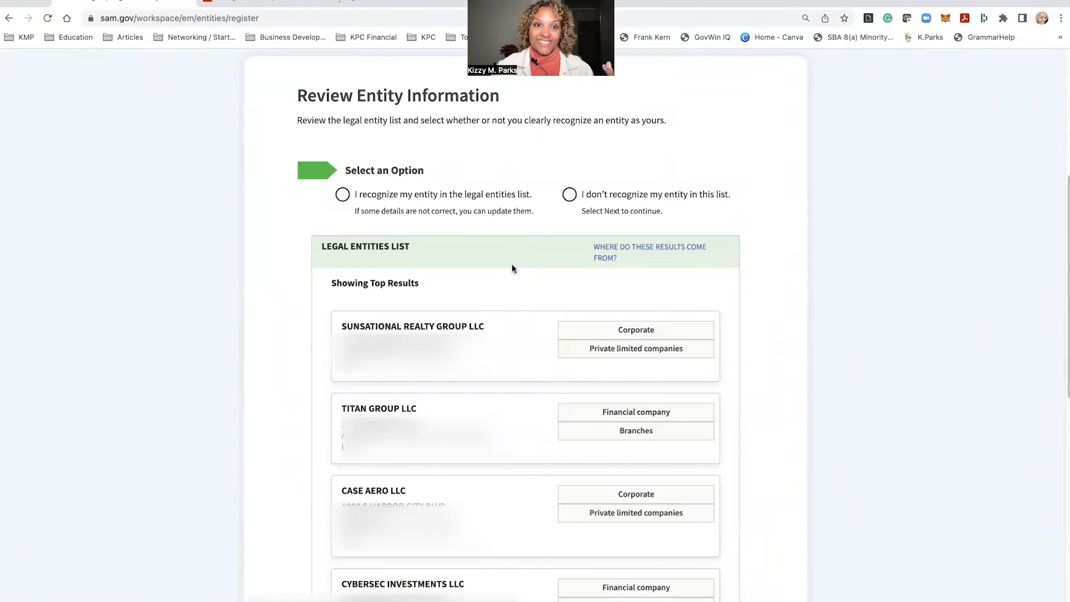
# Mark the entity as not recognized in the matches list and begin the incorporation Start Year.
pyautogui.click(569, 195)
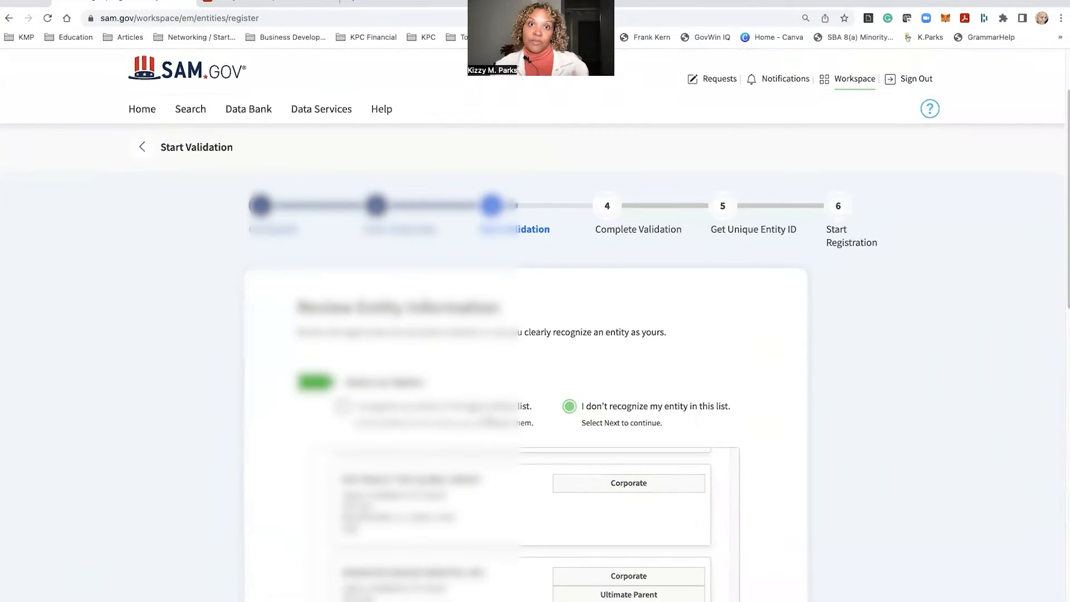
pyautogui.scroll(-10, 657, 379)
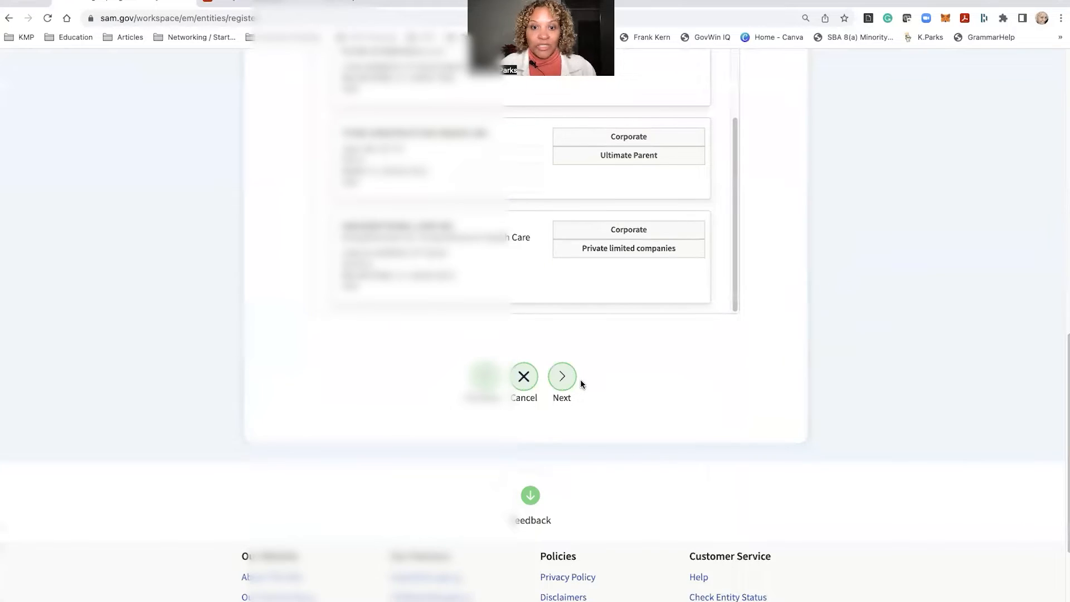
pyautogui.click(562, 376)
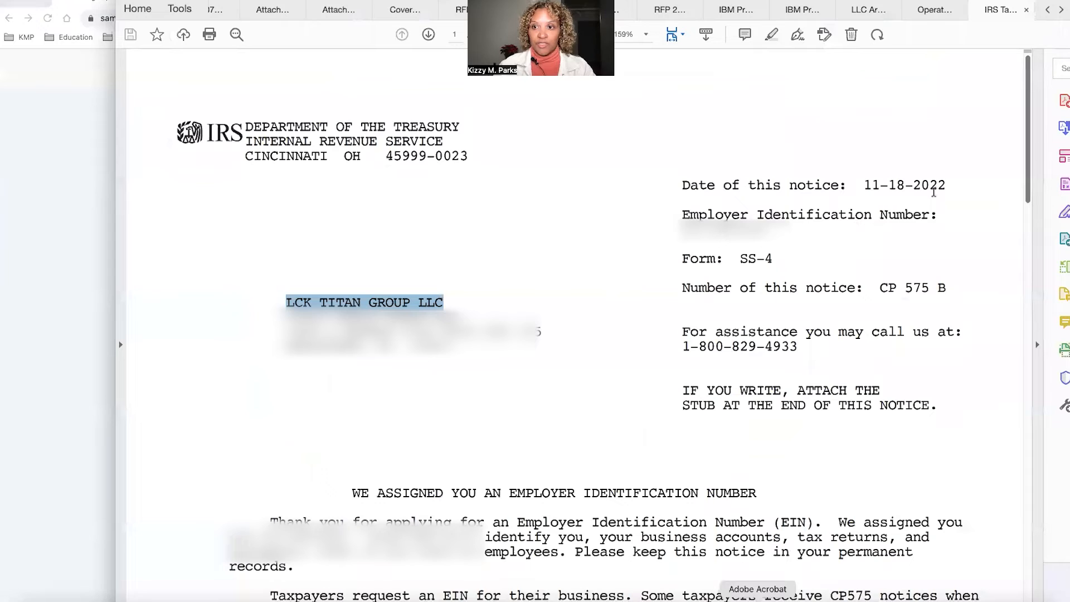
pyautogui.click(96, 263)
pyautogui.click(328, 277)
# Enter Start Year 2022 and State of Incorporation Florida, then continue to Confirm Entity Information.
pyautogui.write('2022')
pyautogui.click(396, 337)
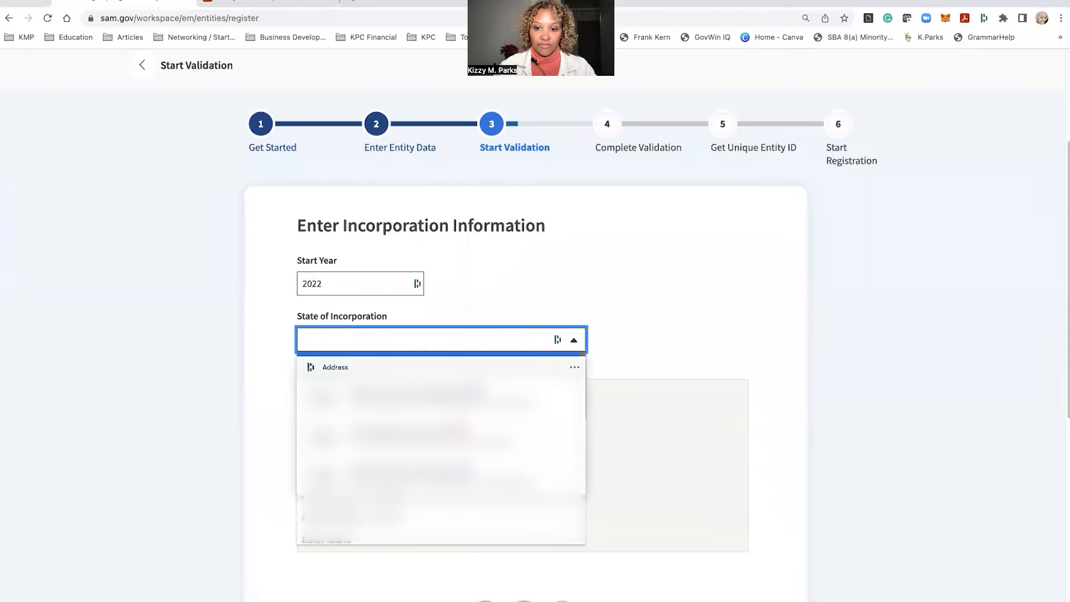
pyautogui.write('FL')
pyautogui.click(380, 361)
pyautogui.scroll(-2, 378, 360)
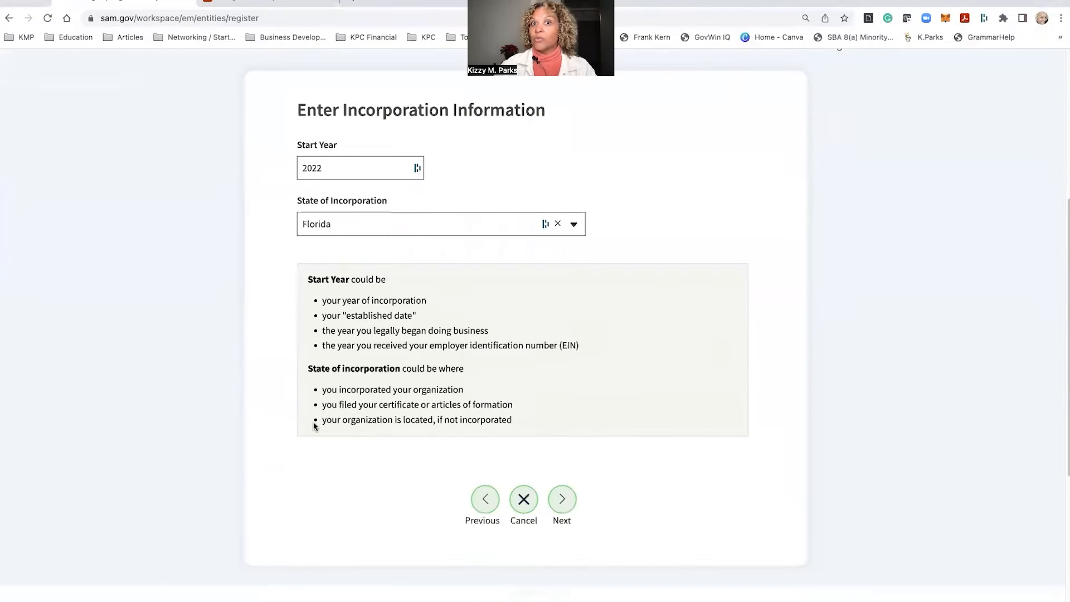
pyautogui.click(561, 500)
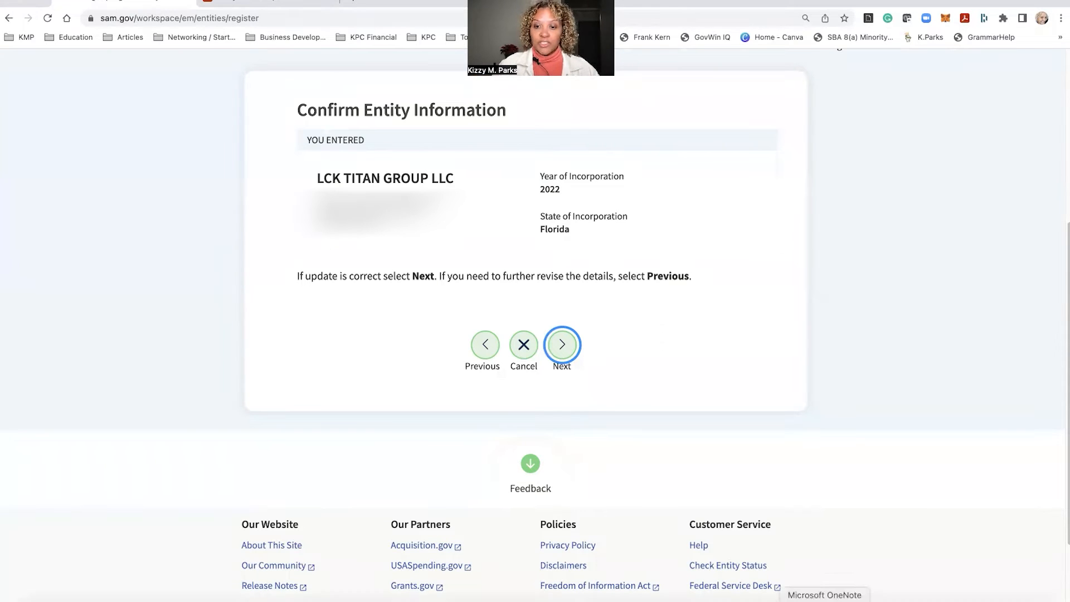
# Compare against the IRS notice, highlighting its suite abbreviation in the address.
pyautogui.click(757, 600)
pyautogui.moveTo(777, 1); pyautogui.dragTo(932, 0)
pyautogui.moveTo(545, 10); pyautogui.dragTo(809, 7)
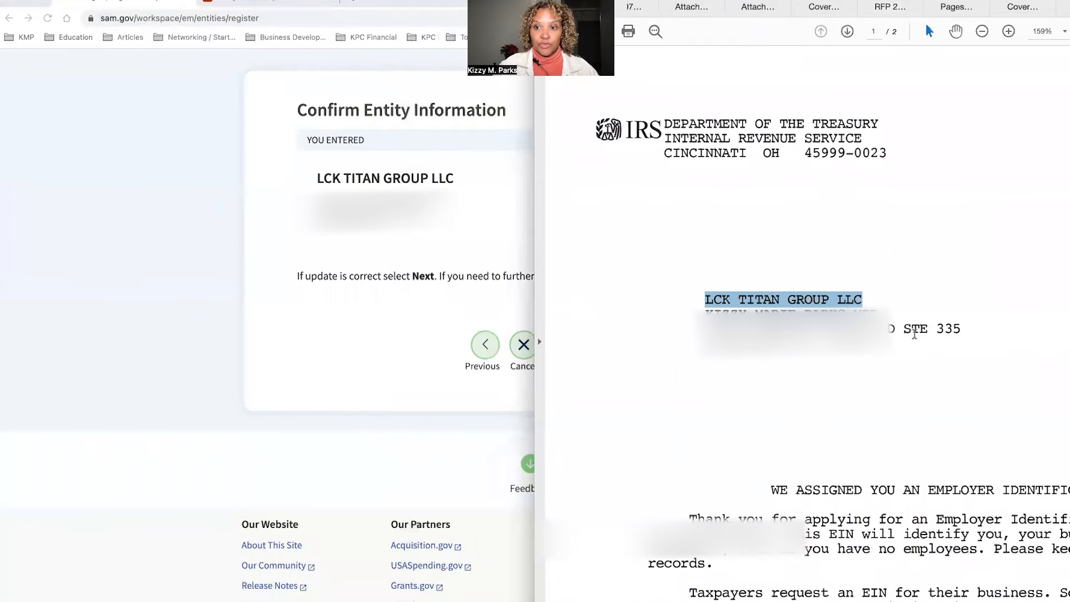
pyautogui.moveTo(927, 329); pyautogui.dragTo(903, 328)
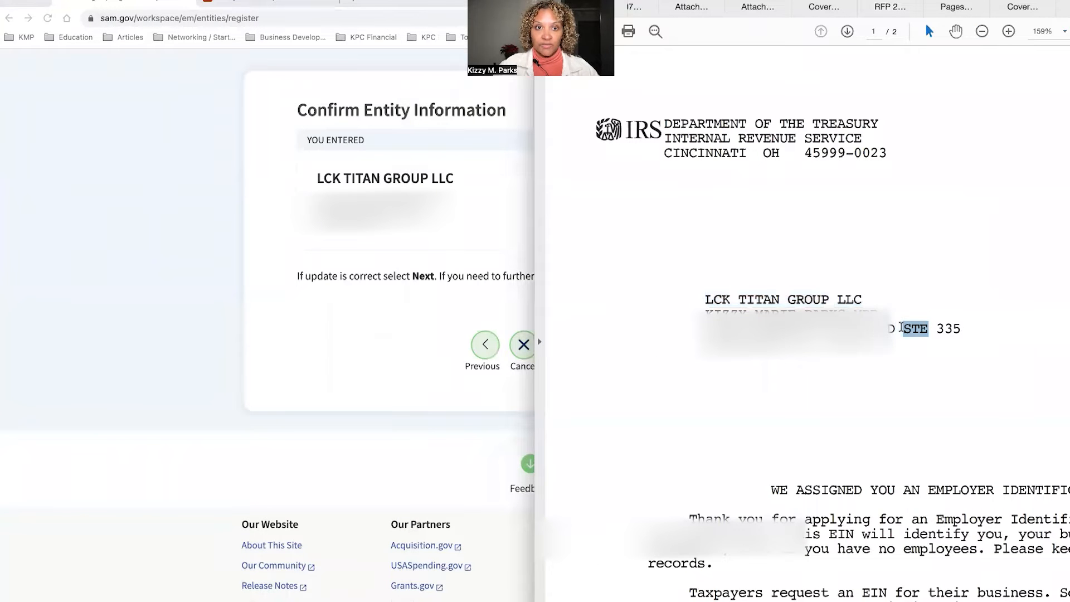
pyautogui.click(423, 273)
# Return to the address form and replace '#' with 'STE' in Street Address 1.
pyautogui.click(485, 344)
pyautogui.click(485, 502)
pyautogui.scroll(-6, 798, 421)
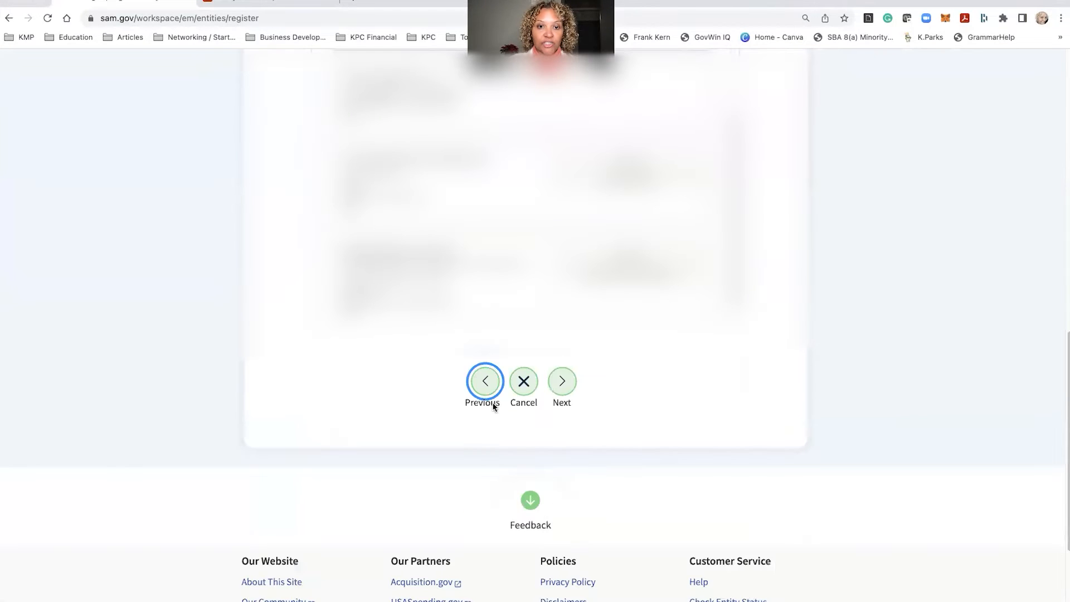
pyautogui.click(485, 392)
pyautogui.scroll(-2, 484, 392)
pyautogui.click(399, 454)
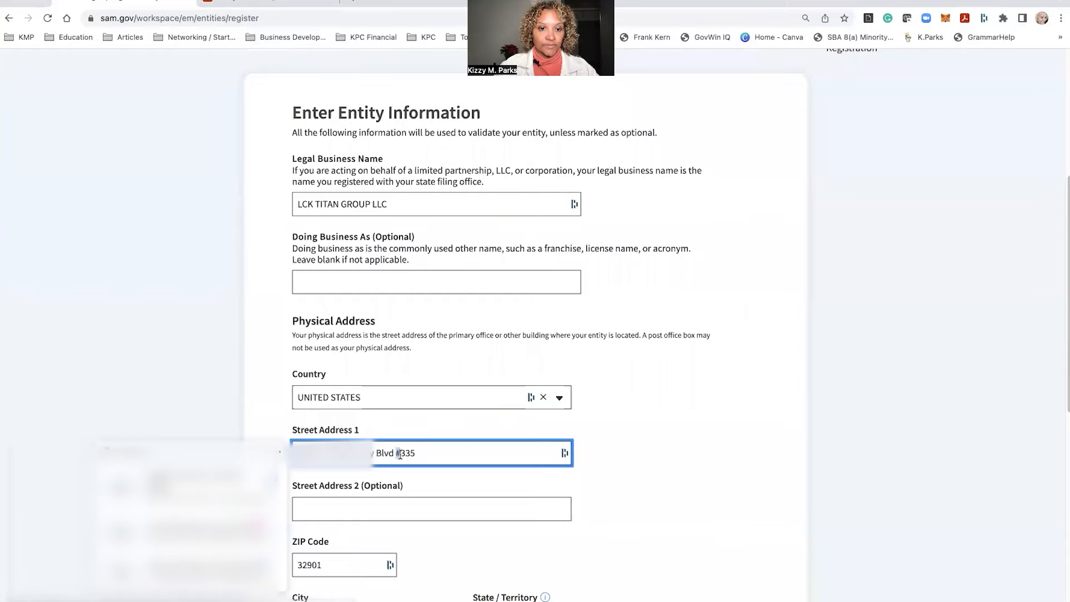
pyautogui.press('BackSpace')
pyautogui.write('STE')
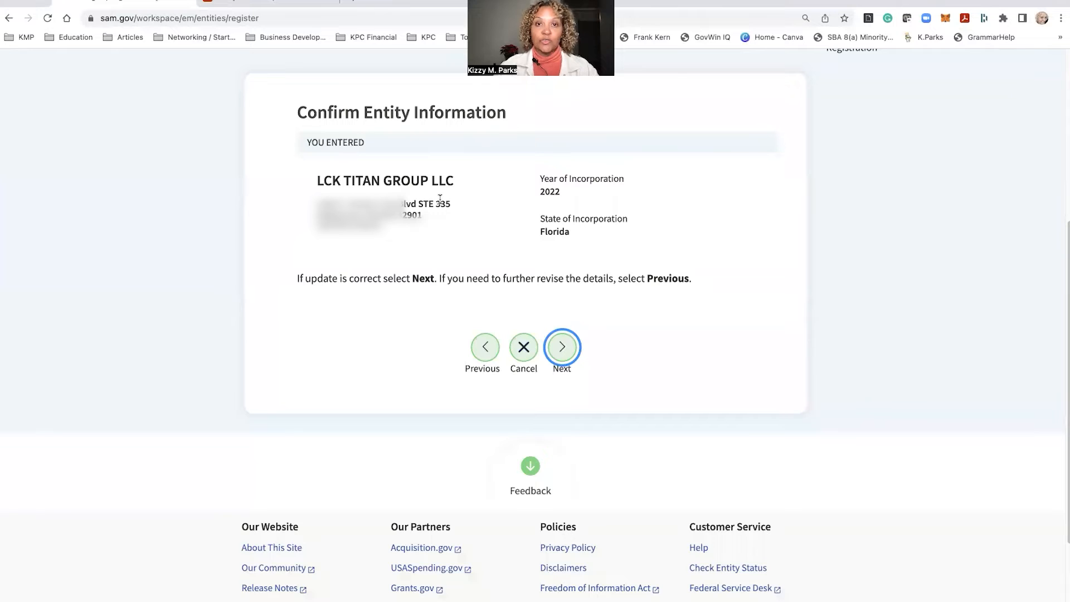
# Accept the confirmed entity information and view the list of acceptable documents.
pyautogui.click(570, 353)
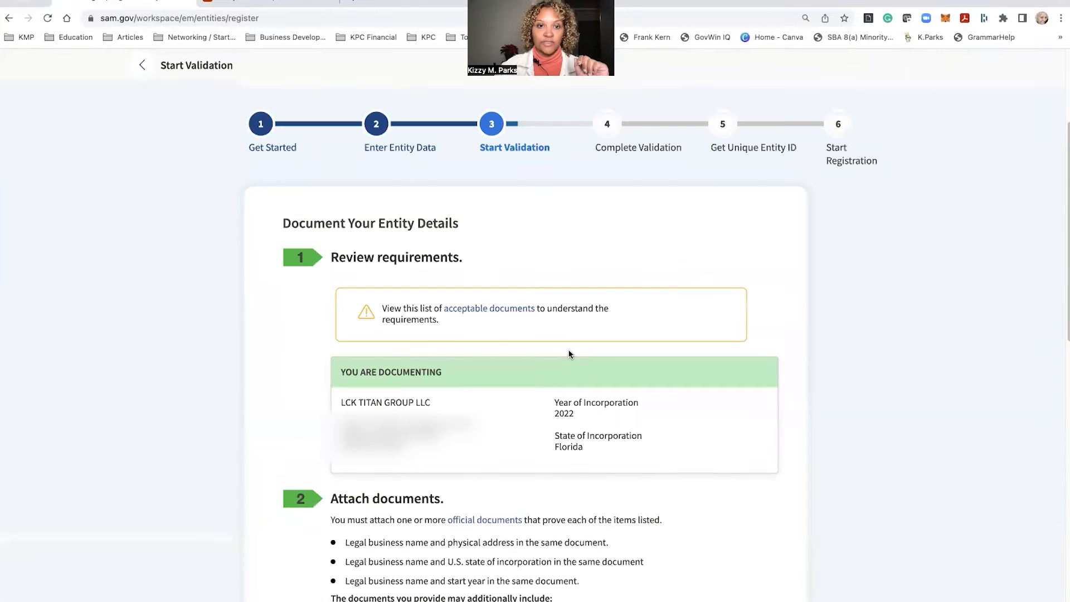
pyautogui.scroll(-4, 566, 353)
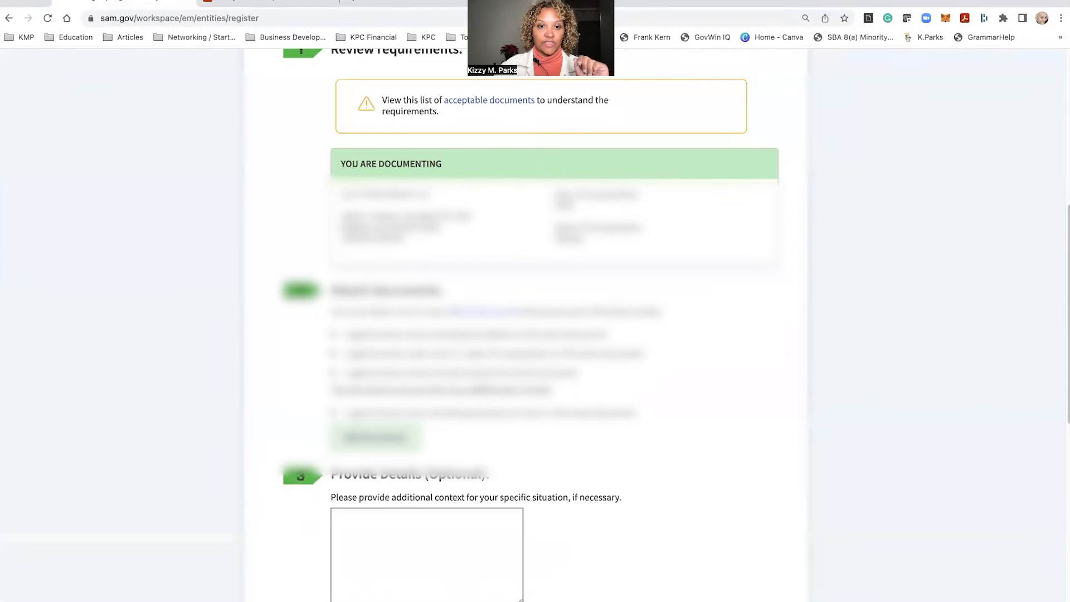
pyautogui.click(477, 101)
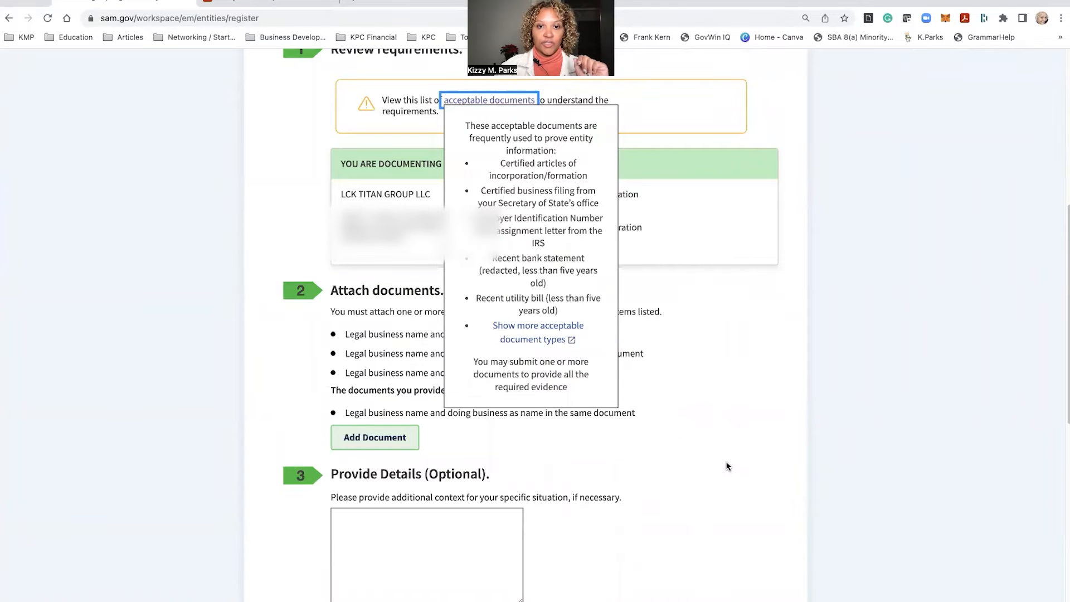
# Attach IRS Tax ID Number.pdf as a Certificate of formation/organization proving name and physical address.
pyautogui.click(374, 436)
pyautogui.click(556, 239)
pyautogui.click(462, 289)
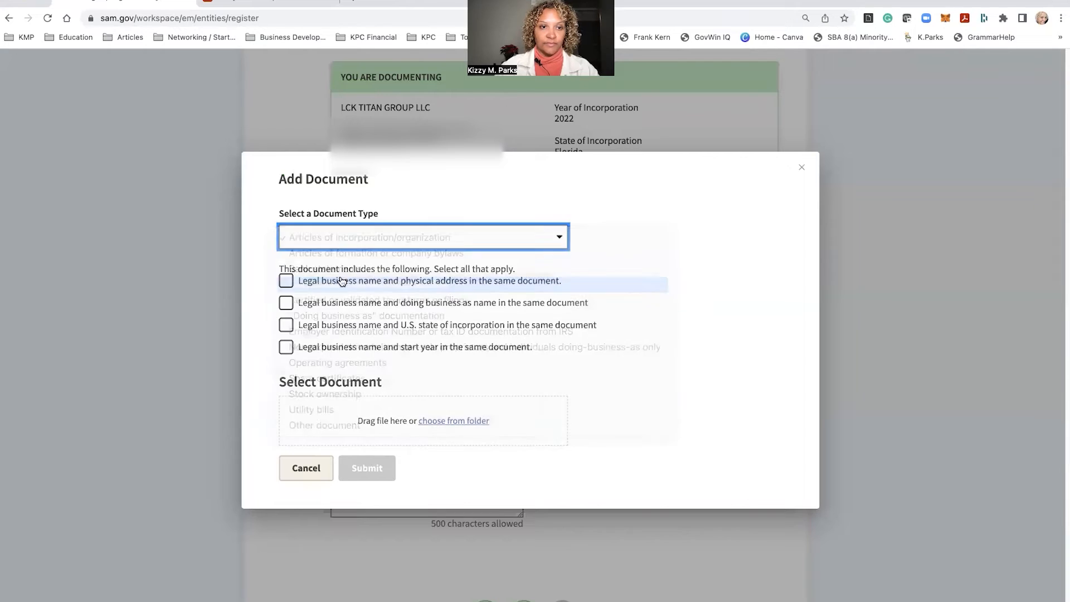
pyautogui.click(286, 281)
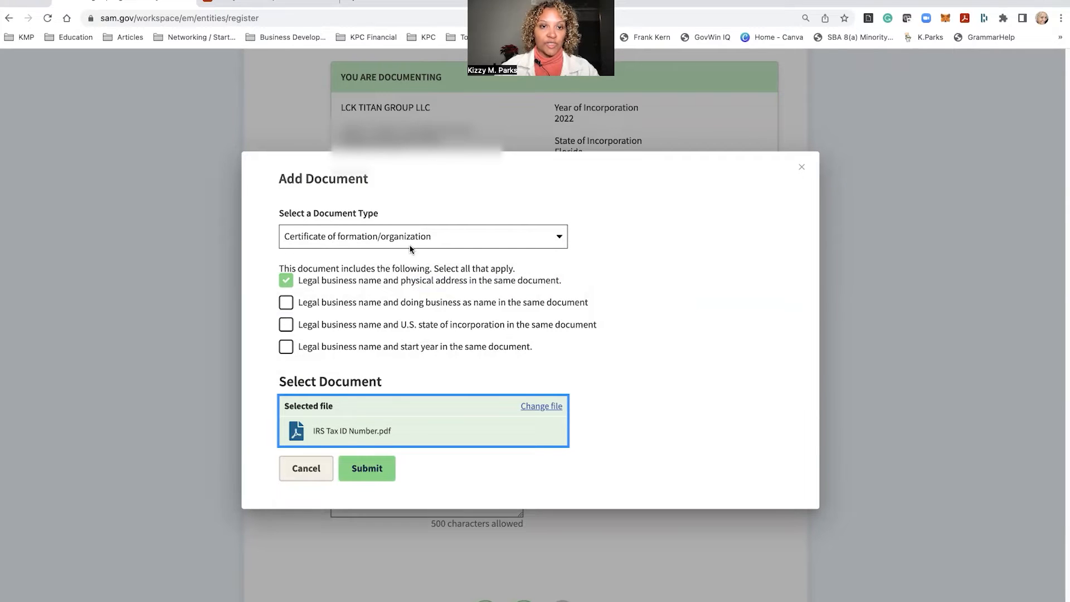
pyautogui.click(367, 478)
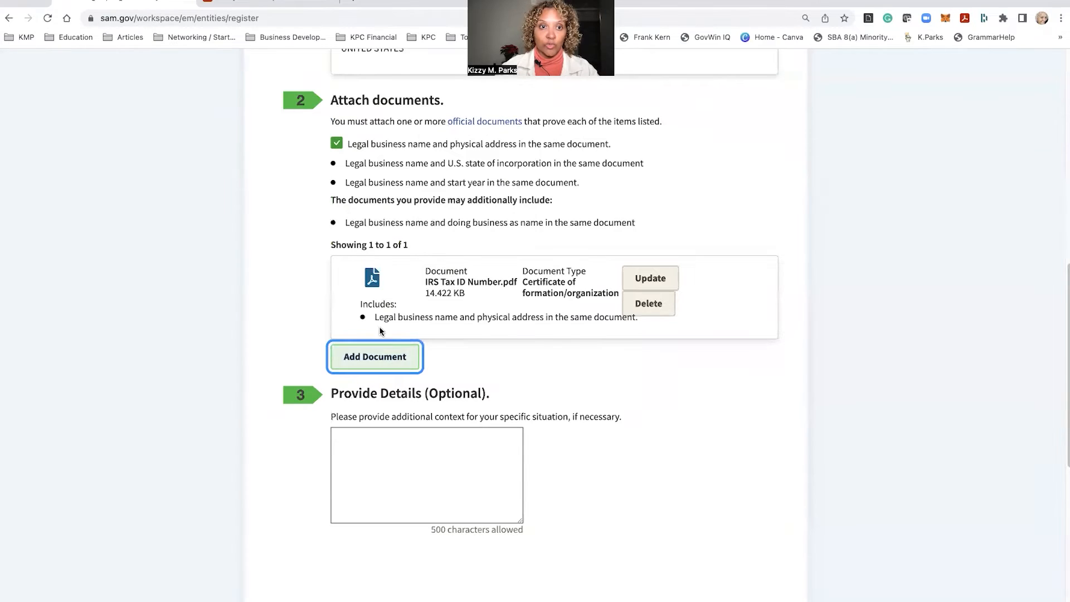
pyautogui.scroll(-2, 379, 326)
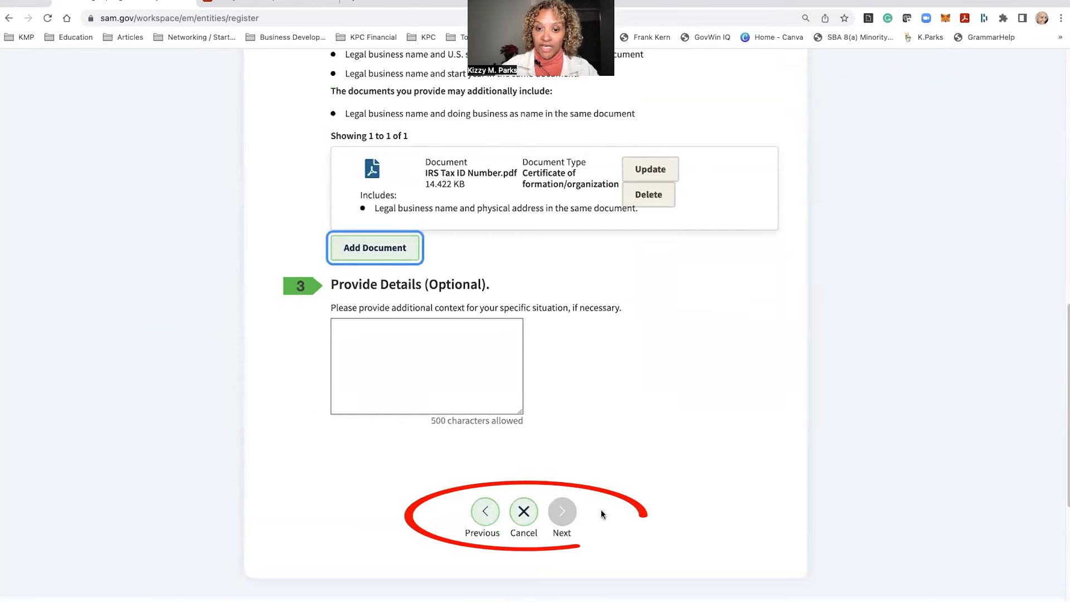
pyautogui.click(369, 249)
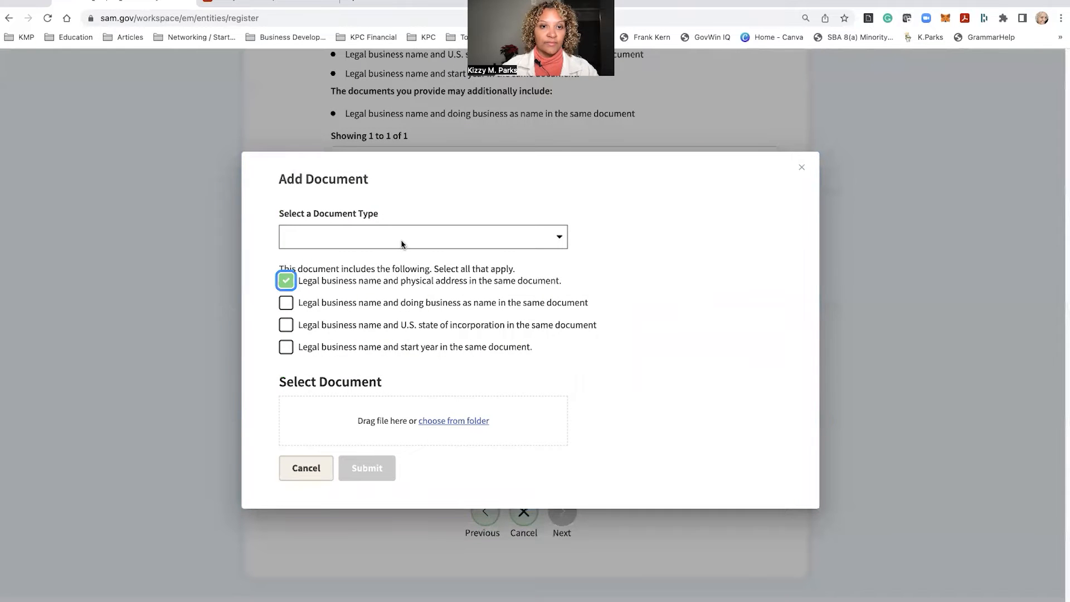
# Attach Operating Agreement.pdf as an Operating agreements document.
pyautogui.click(399, 239)
pyautogui.click(385, 362)
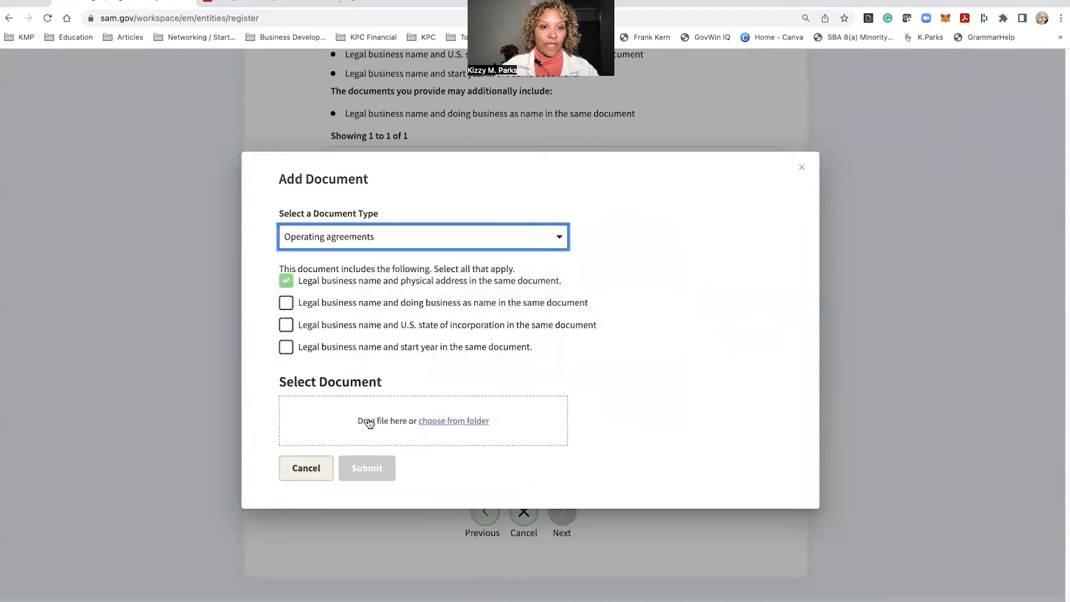
pyautogui.click(368, 422)
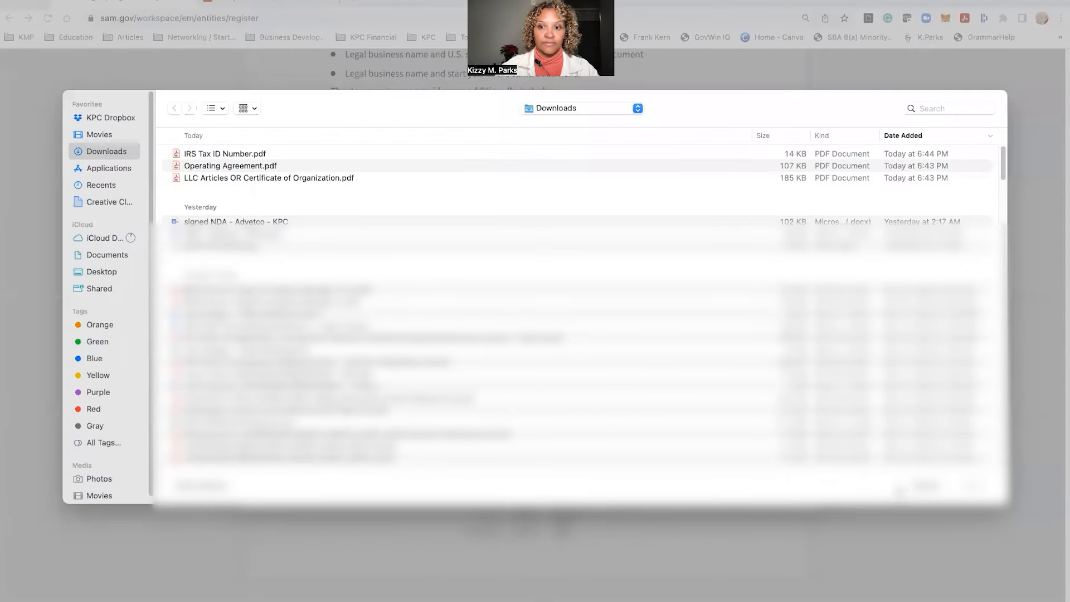
pyautogui.click(973, 485)
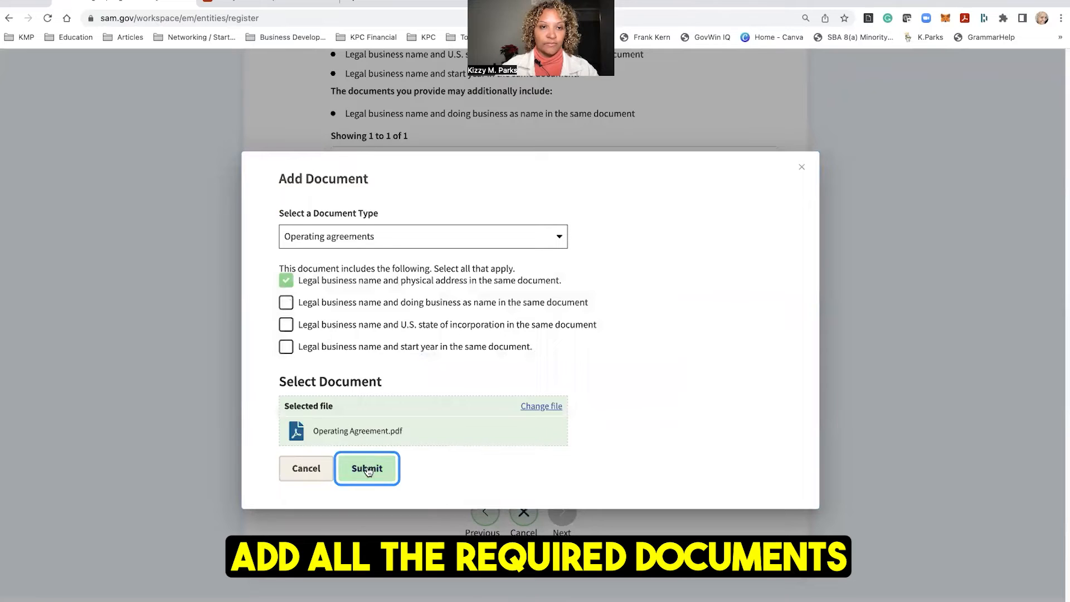
pyautogui.click(368, 470)
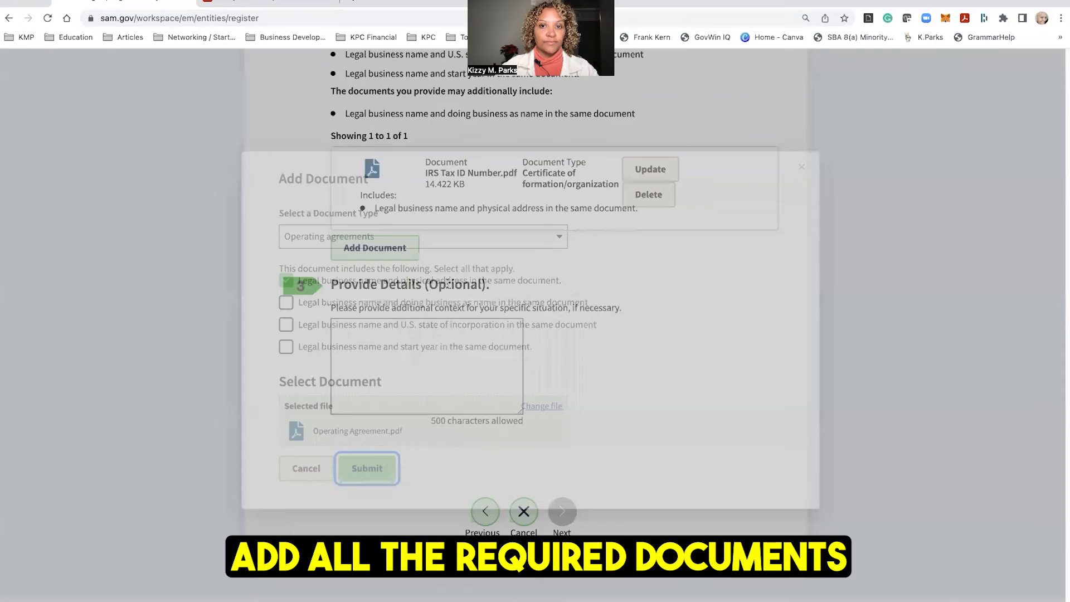
pyautogui.scroll(-9, 407, 363)
pyautogui.scroll(5, 401, 379)
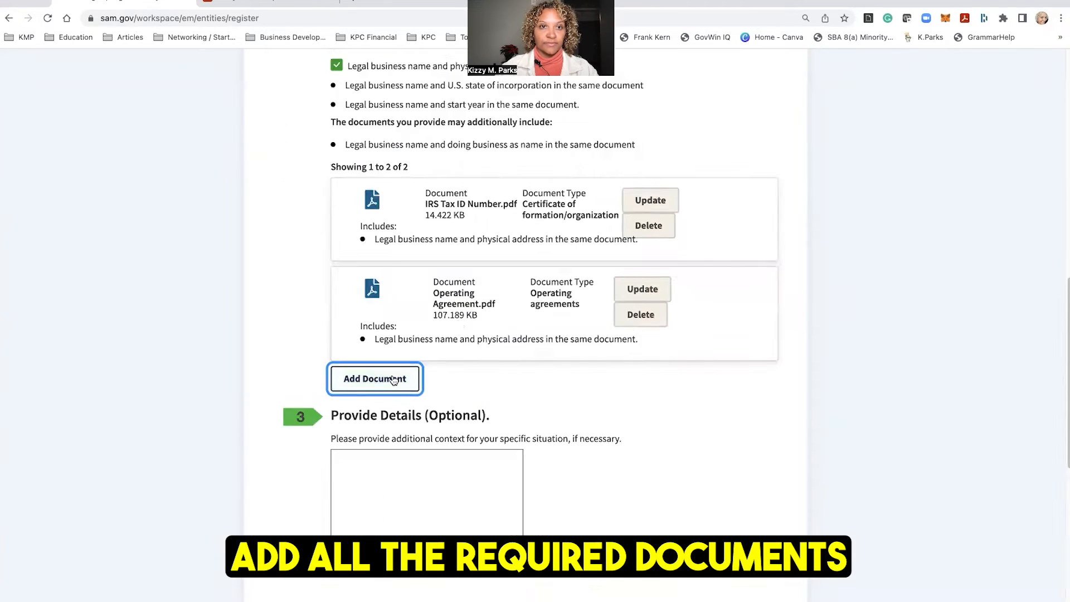
# Add LLC Articles OR Certificate of Organization.pdf as Articles of incorporation/organization showing state of incorporation.
pyautogui.click(390, 377)
pyautogui.click(336, 239)
pyautogui.click(355, 425)
pyautogui.click(499, 237)
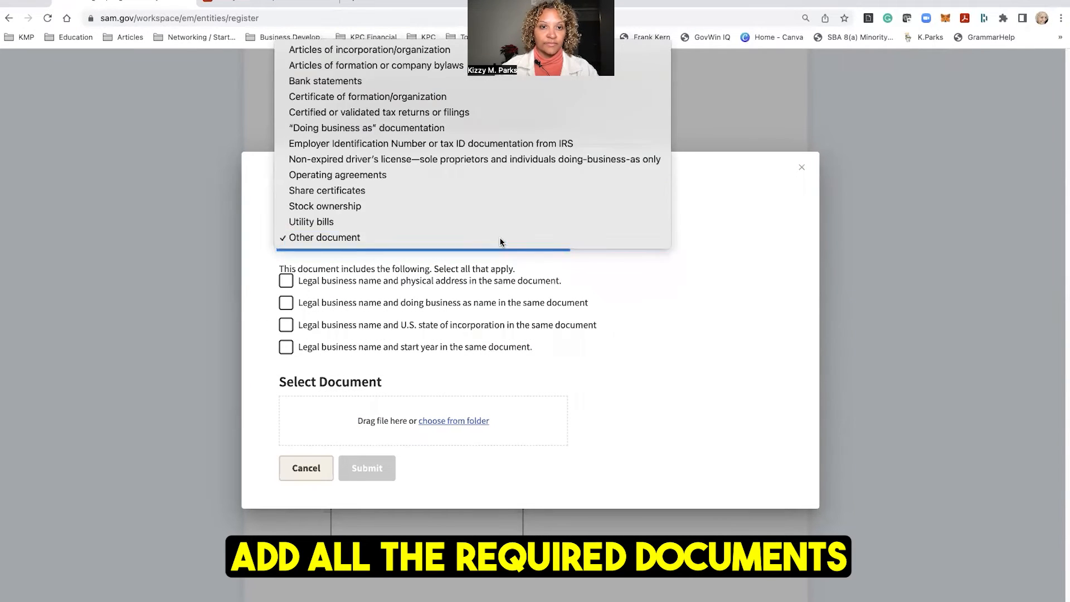
pyautogui.click(499, 238)
pyautogui.click(286, 325)
pyautogui.click(381, 240)
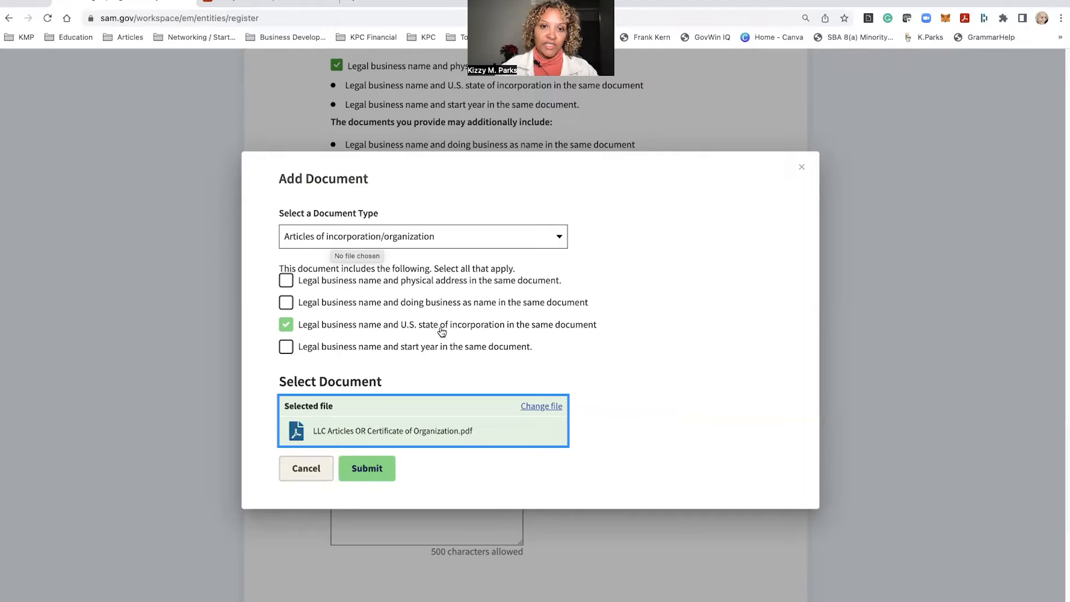
pyautogui.click(560, 238)
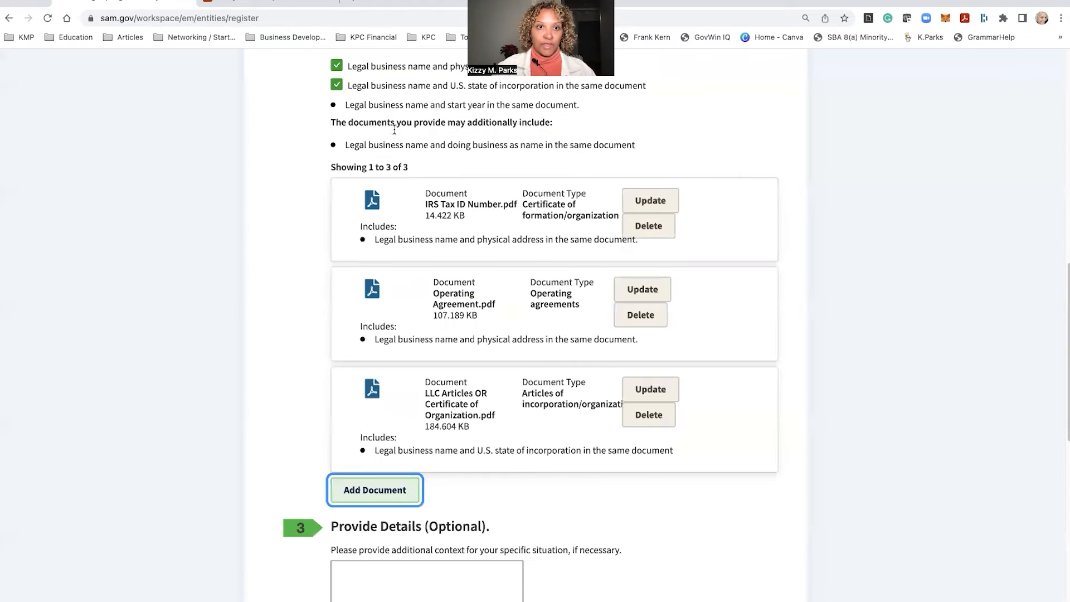
pyautogui.scroll(-2, 350, 125)
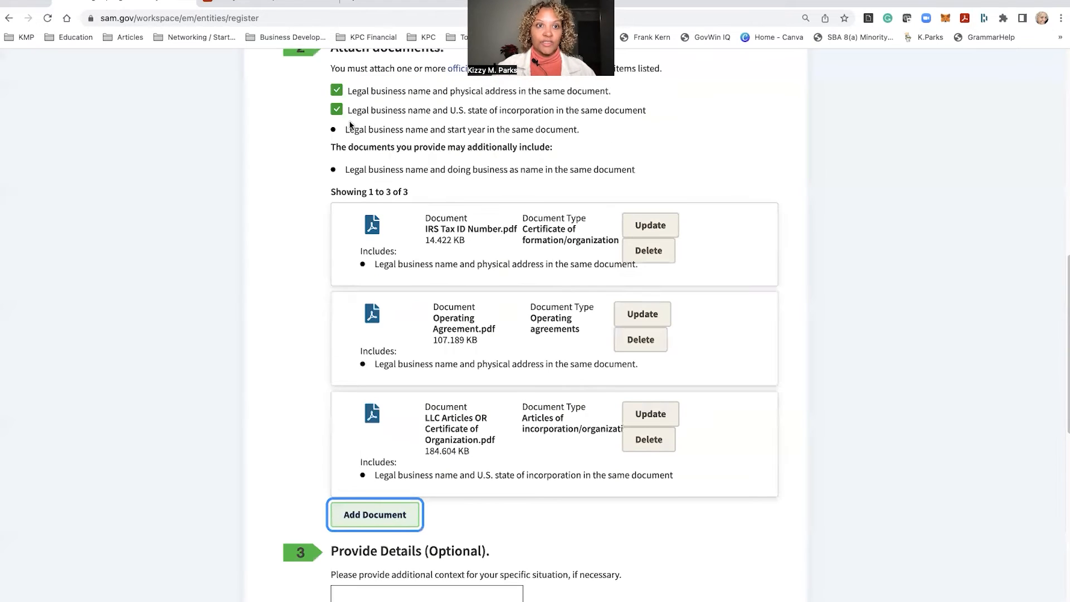
# Try updating the Operating Agreement.pdf entry to cover the doing-business-as name, then abandon after the error.
pyautogui.scroll(-10, 529, 446)
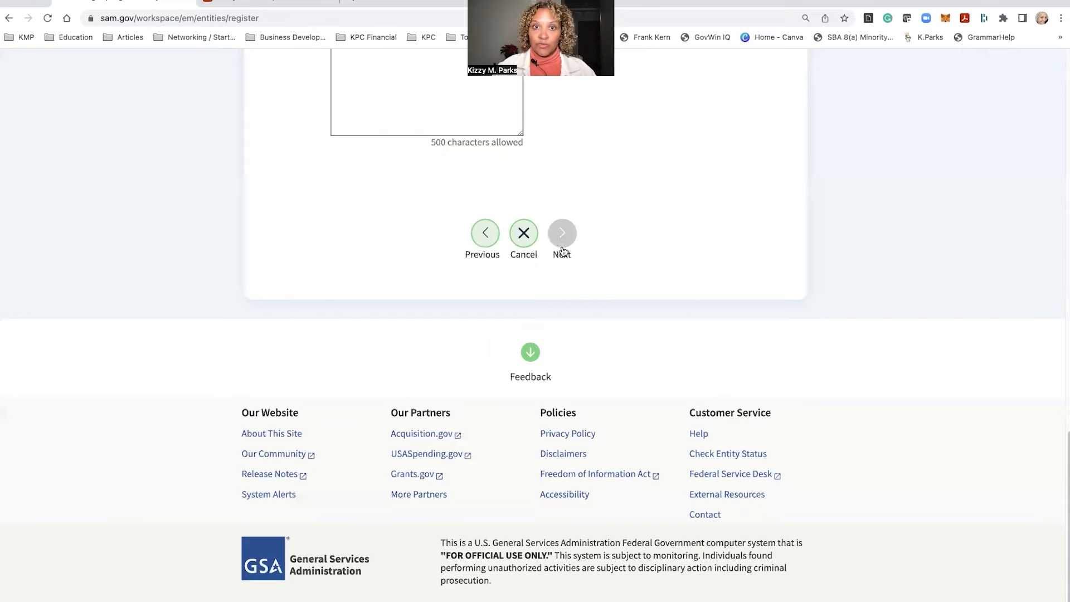
pyautogui.scroll(10, 576, 356)
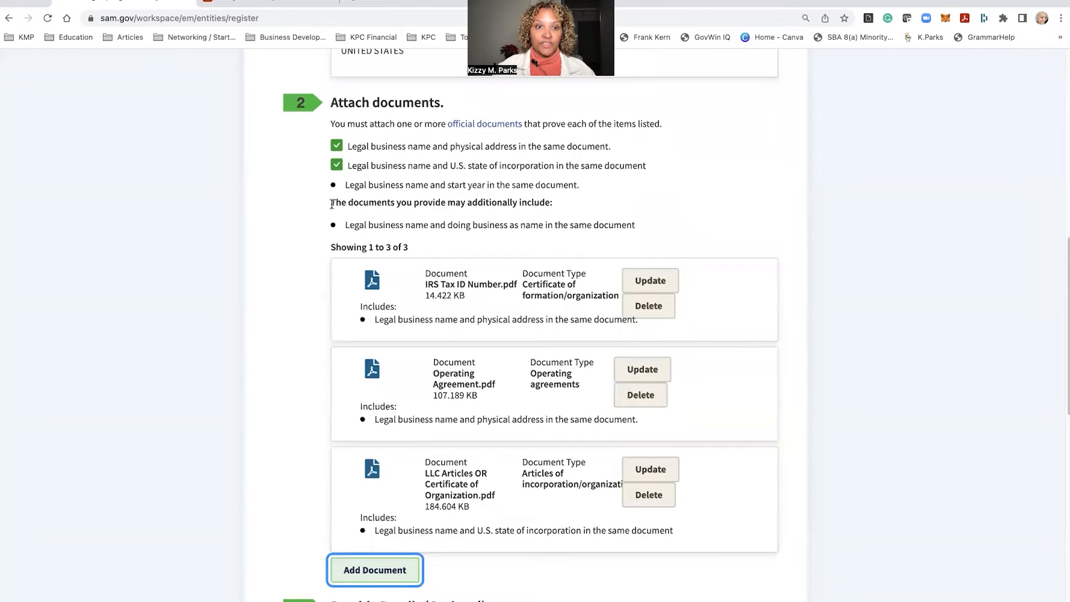
pyautogui.scroll(-1, 475, 443)
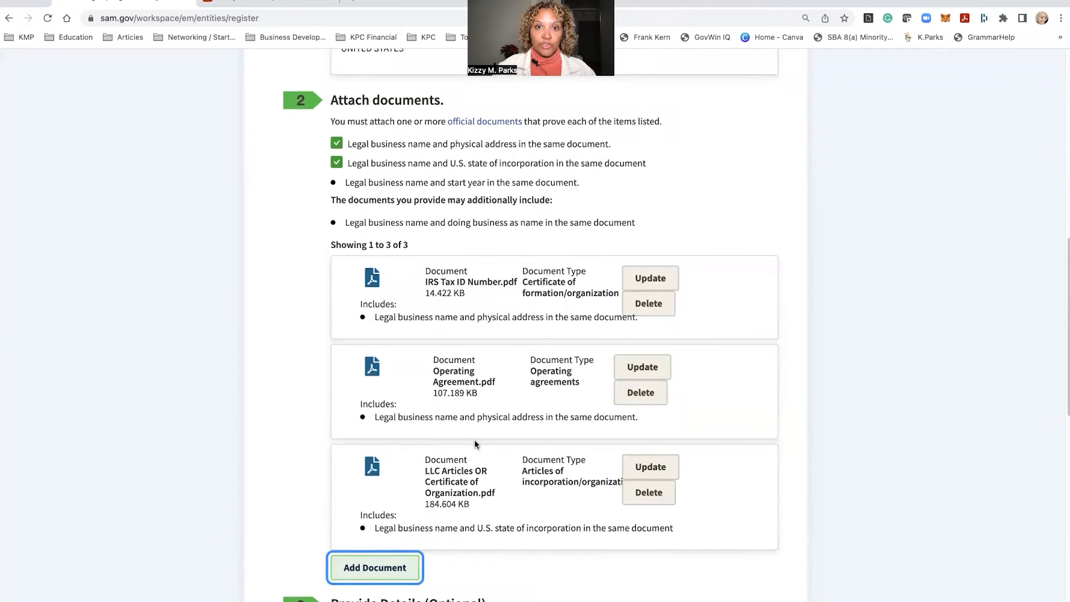
pyautogui.click(643, 370)
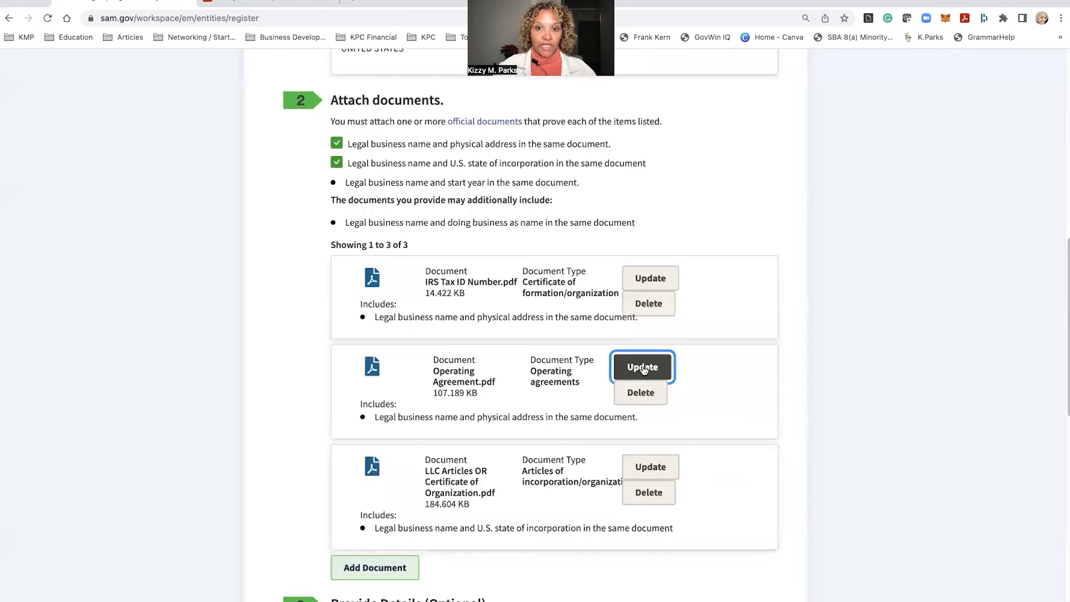
pyautogui.click(451, 237)
pyautogui.click(450, 237)
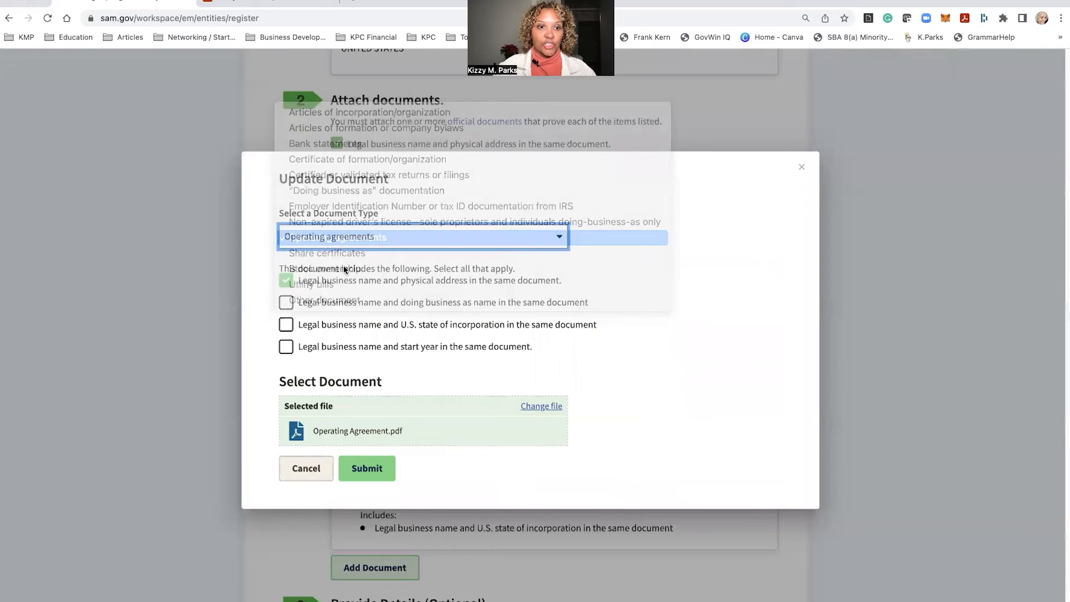
pyautogui.click(287, 303)
pyautogui.click(286, 280)
pyautogui.click(383, 468)
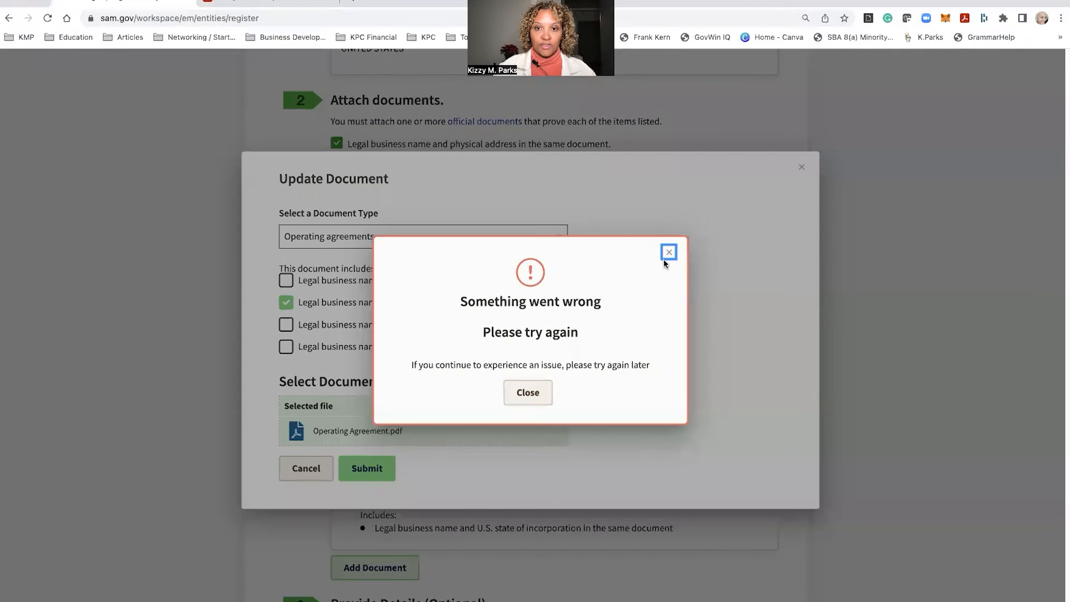
pyautogui.click(665, 251)
pyautogui.click(801, 167)
# Try deleting the Operating Agreement.pdf entry twice, dismissing each error message.
pyautogui.click(640, 393)
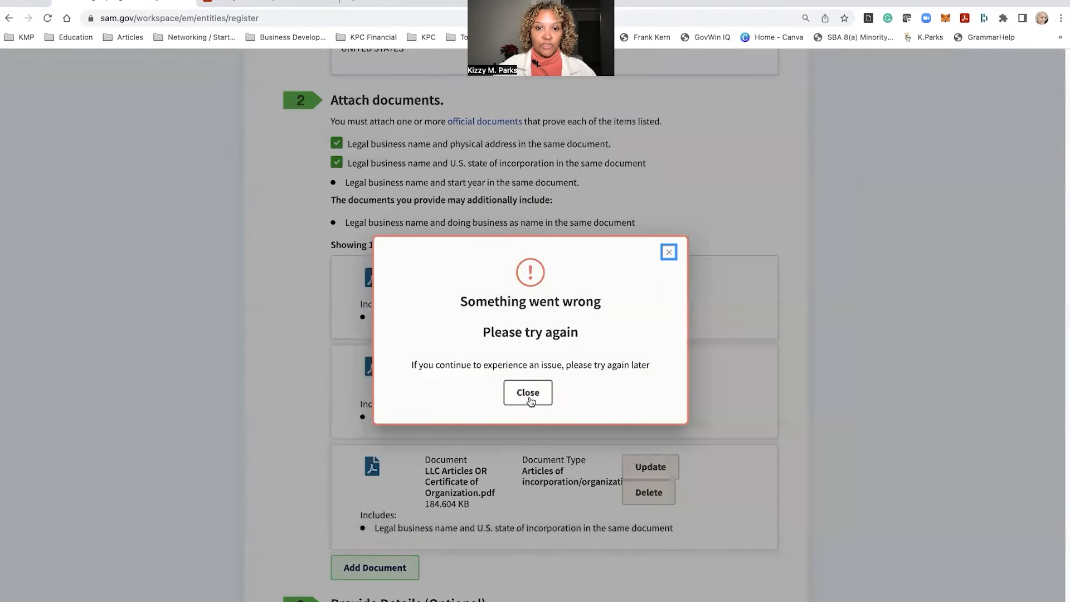
pyautogui.click(529, 391)
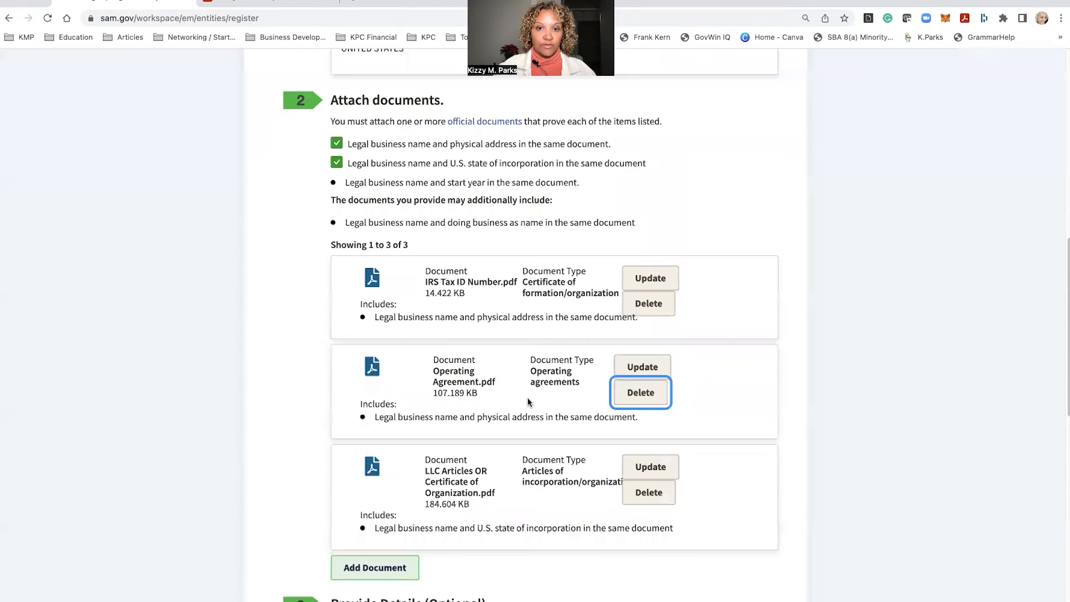
pyautogui.scroll(-5, 528, 400)
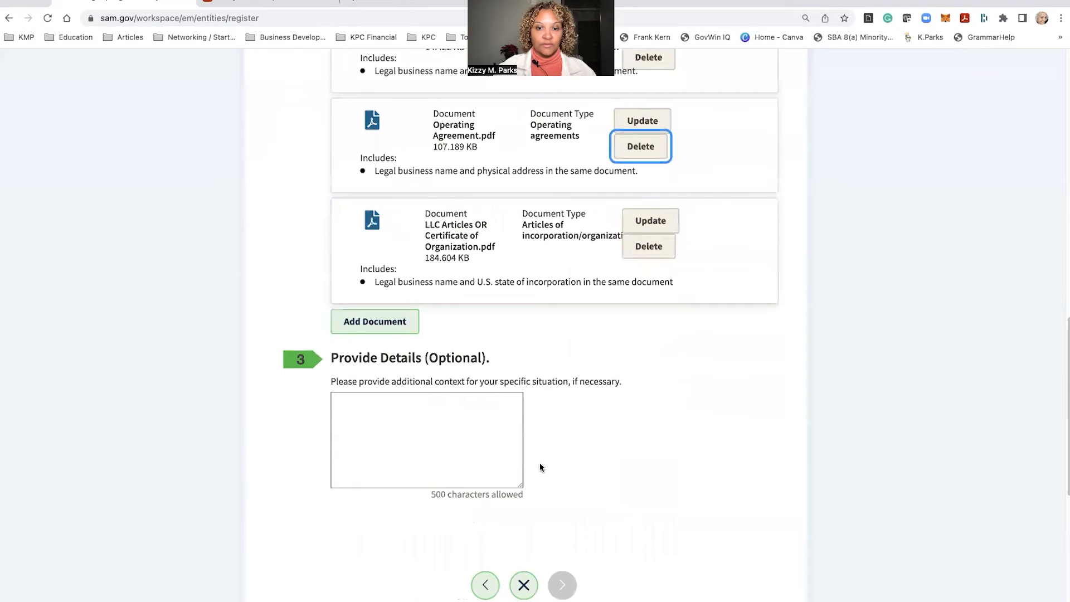
pyautogui.scroll(-2, 544, 476)
pyautogui.scroll(5, 544, 476)
pyautogui.click(633, 315)
pyautogui.click(528, 392)
pyautogui.scroll(-1, 435, 467)
# Attach Operating Agreement.pdf again as Operating agreements covering the doing-business-as name.
pyautogui.click(386, 469)
pyautogui.click(375, 243)
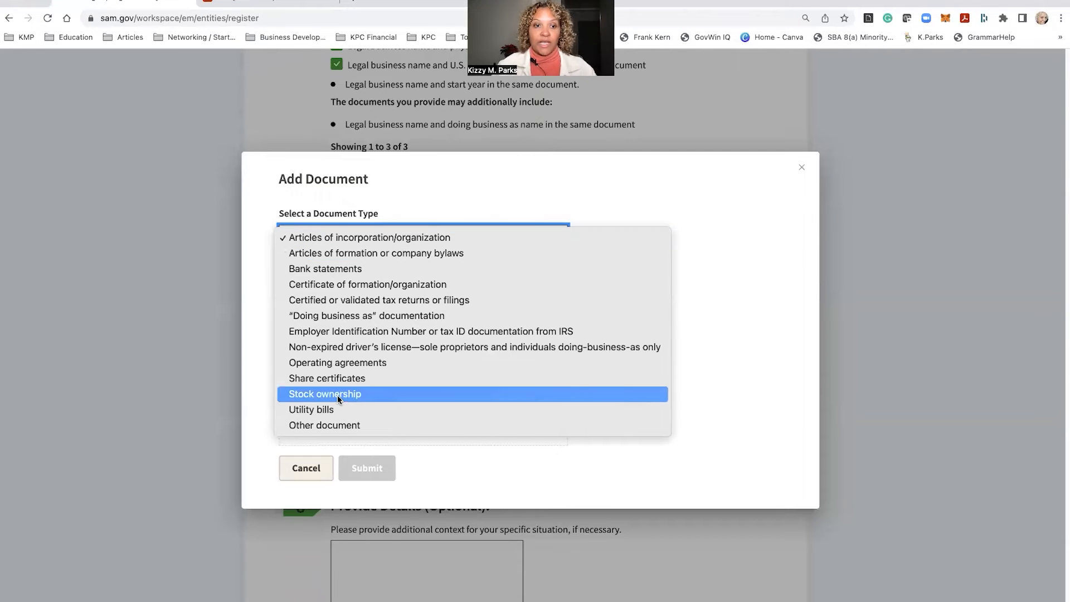
pyautogui.click(338, 360)
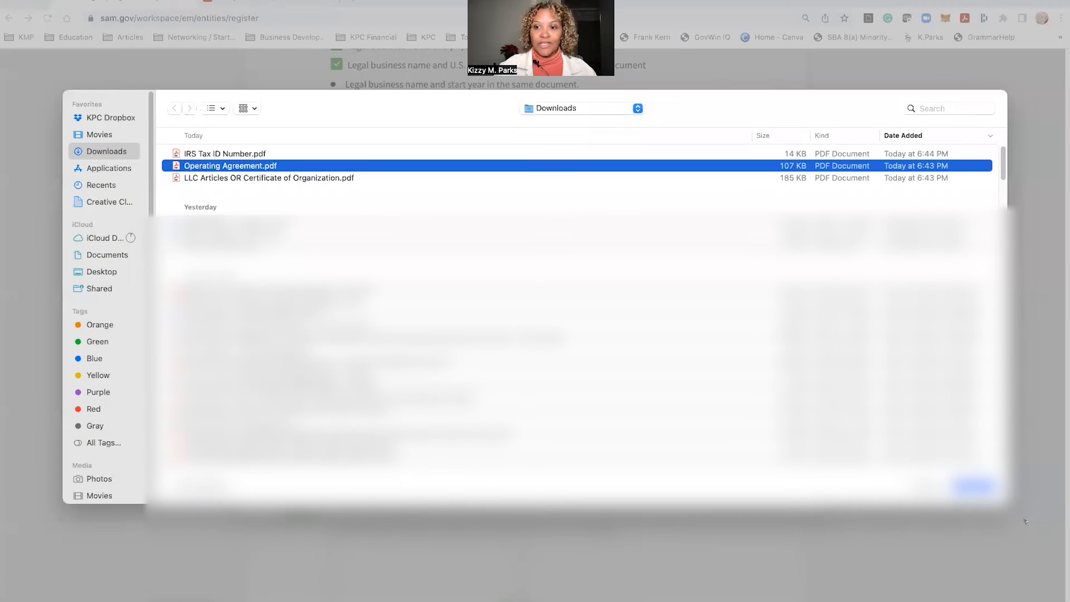
pyautogui.click(973, 487)
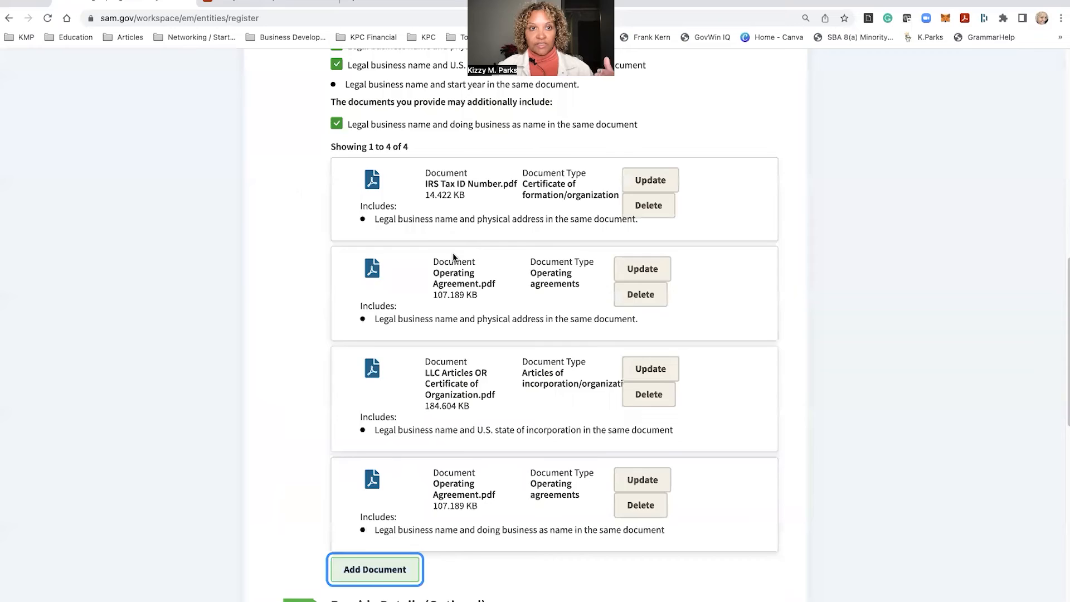
pyautogui.scroll(3, 453, 257)
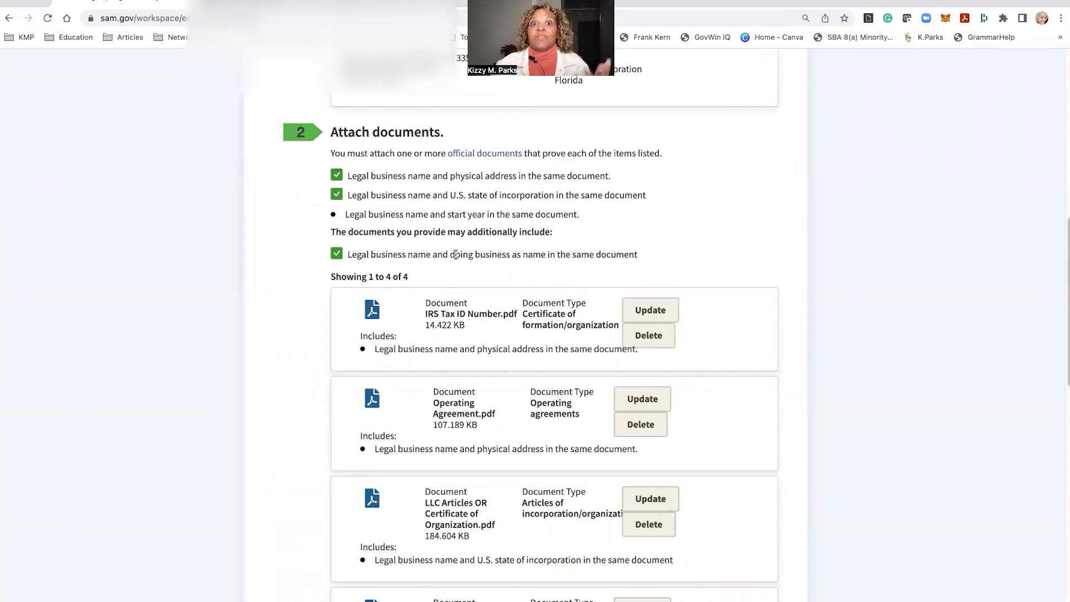
pyautogui.scroll(-8, 450, 341)
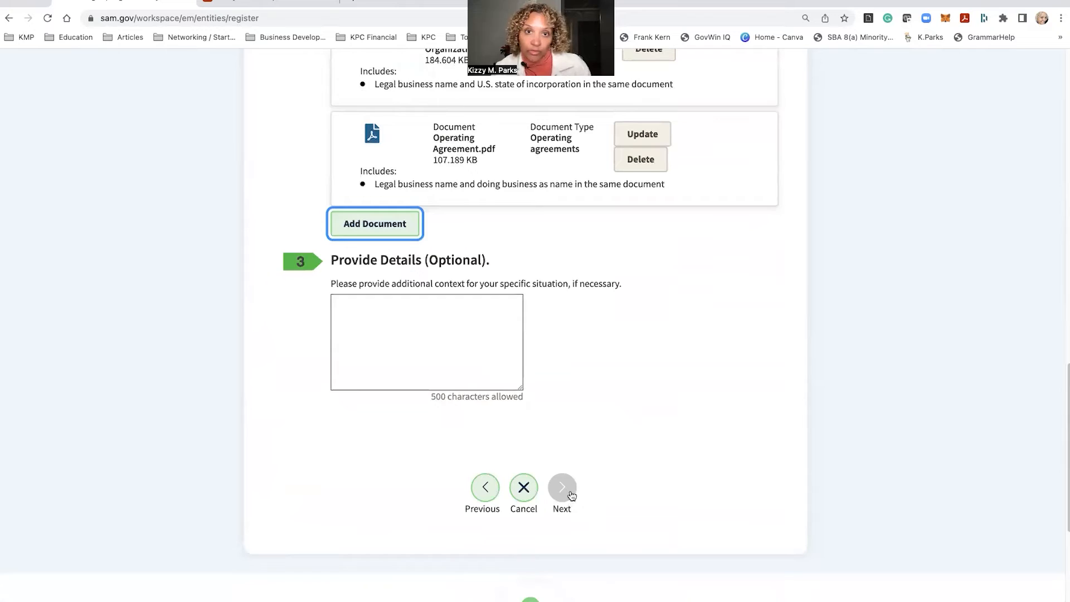
pyautogui.scroll(9, 383, 308)
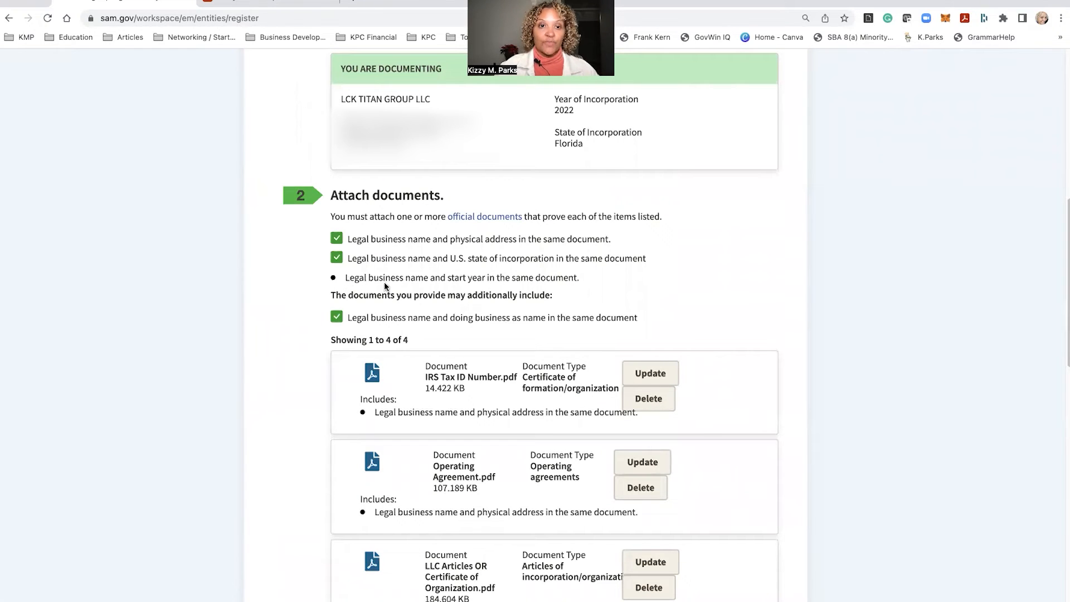
pyautogui.scroll(-4, 488, 282)
pyautogui.click(370, 503)
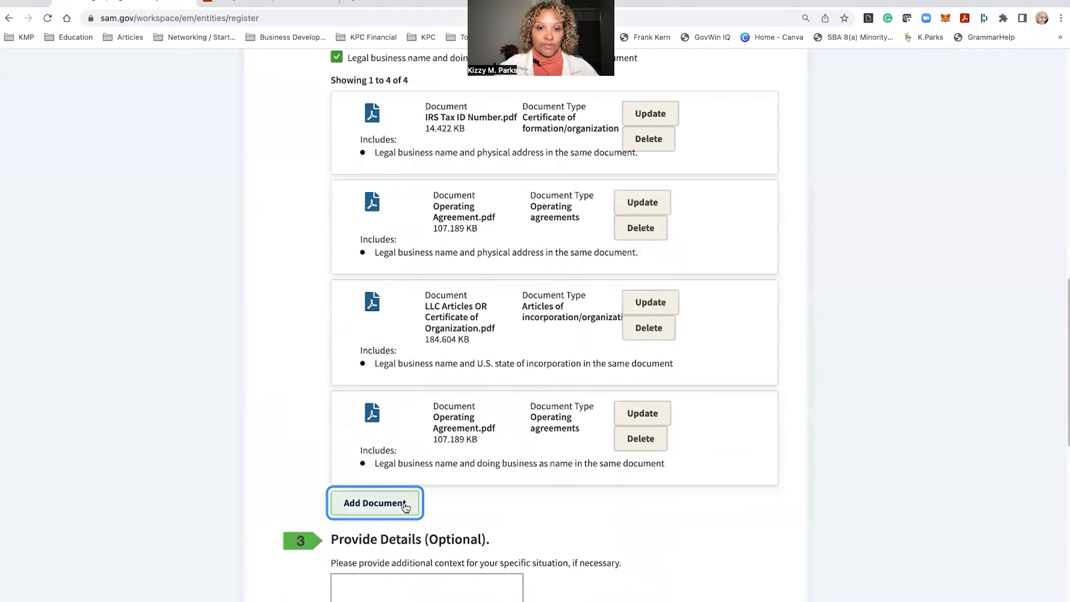
pyautogui.click(375, 231)
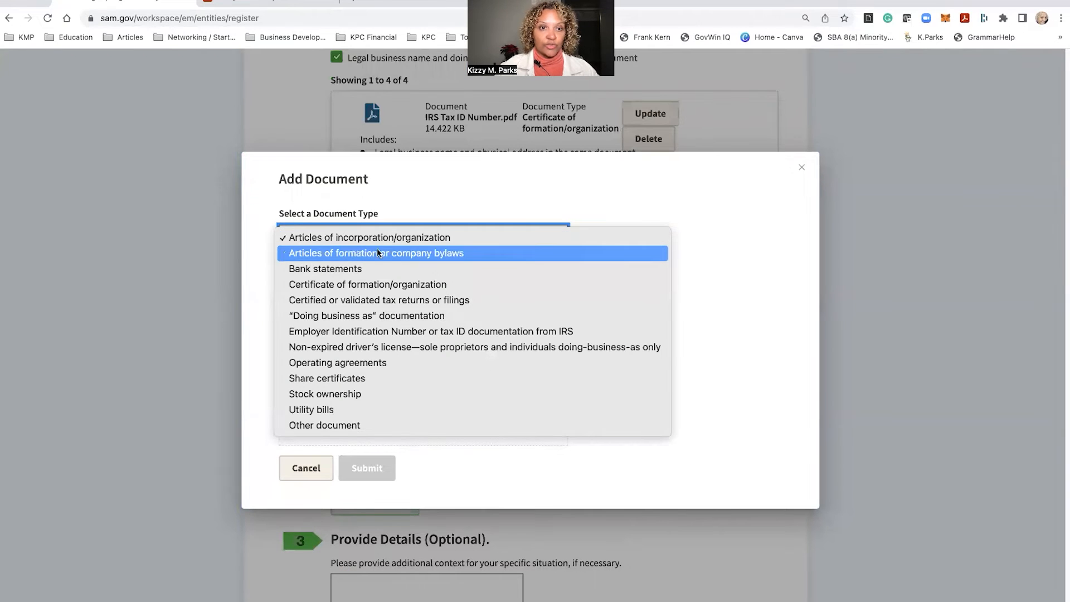
pyautogui.click(377, 239)
pyautogui.click(287, 351)
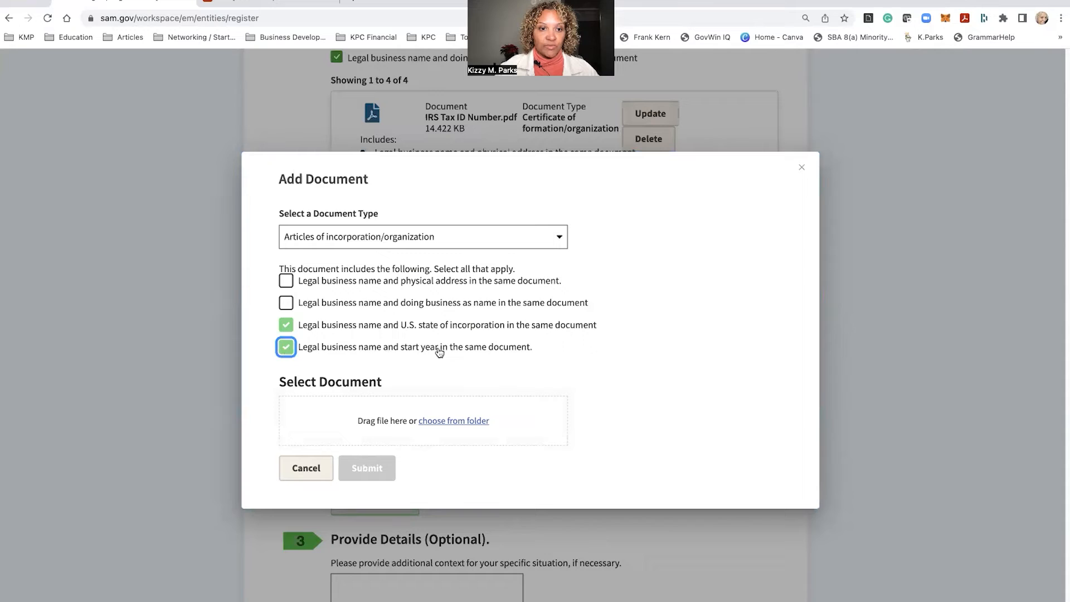
pyautogui.click(288, 327)
pyautogui.click(453, 420)
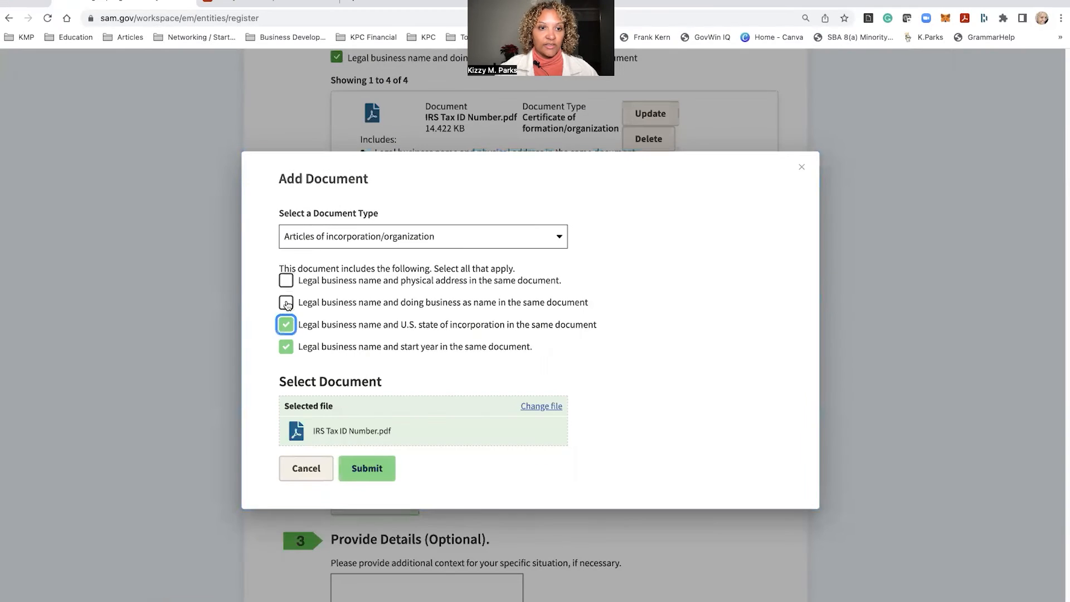
pyautogui.click(367, 467)
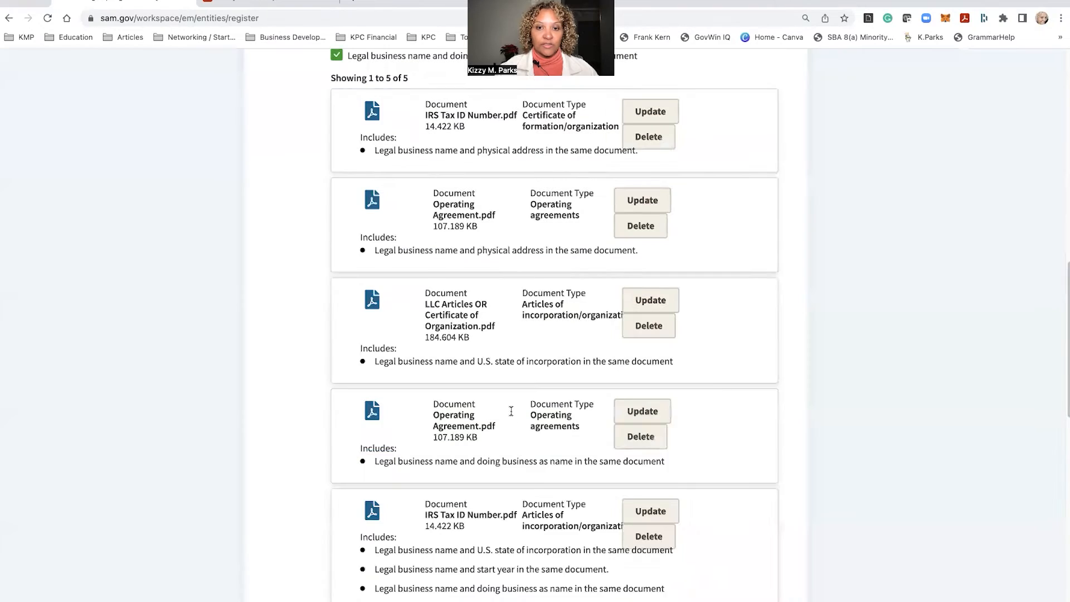
pyautogui.scroll(-7, 511, 411)
pyautogui.scroll(10, 512, 412)
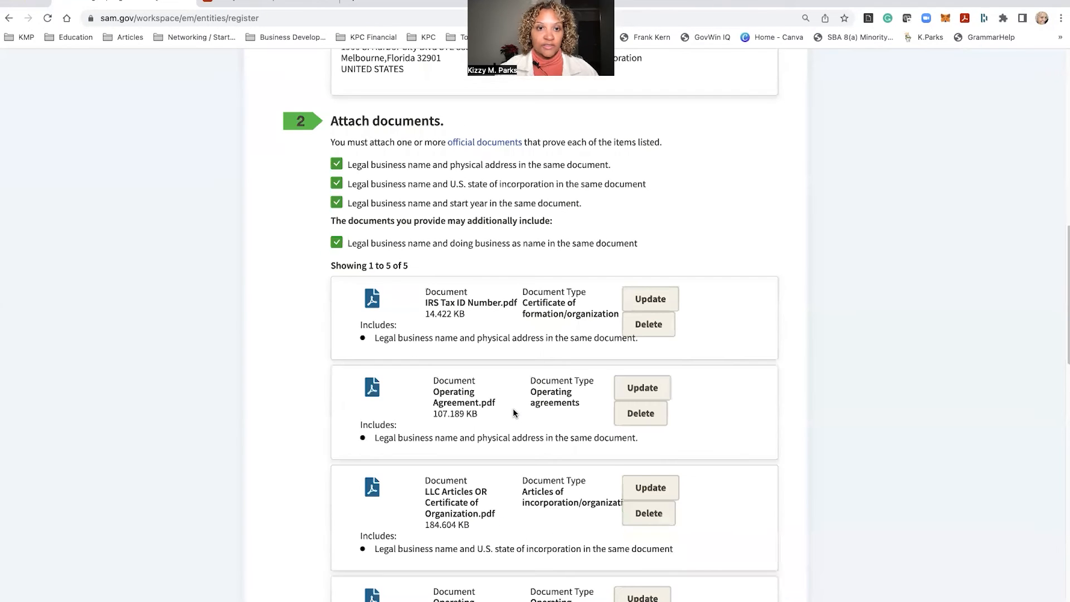
pyautogui.scroll(-7, 517, 435)
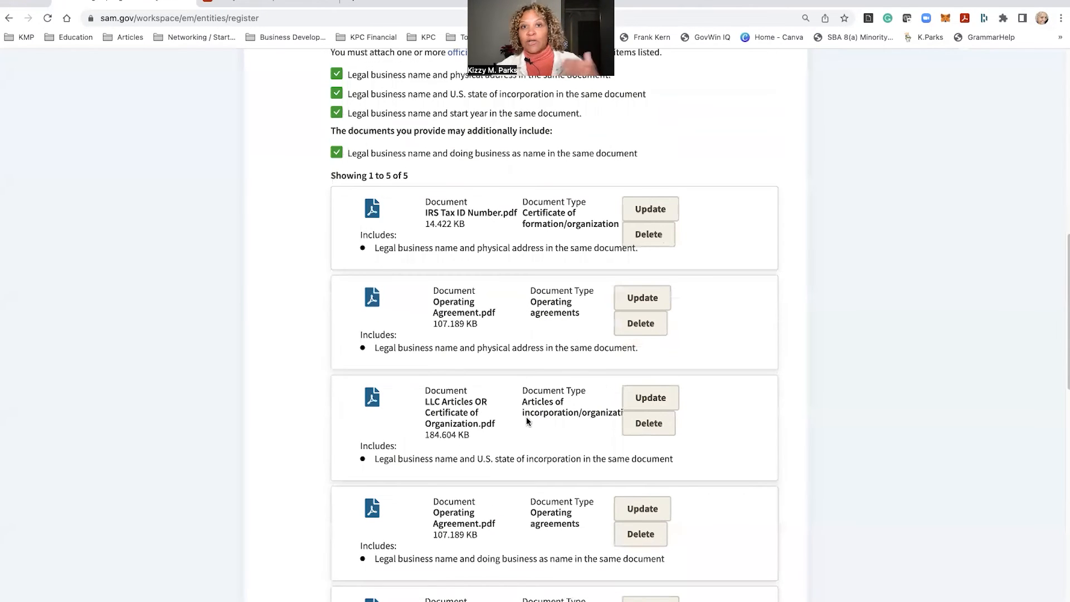
pyautogui.scroll(-5, 533, 435)
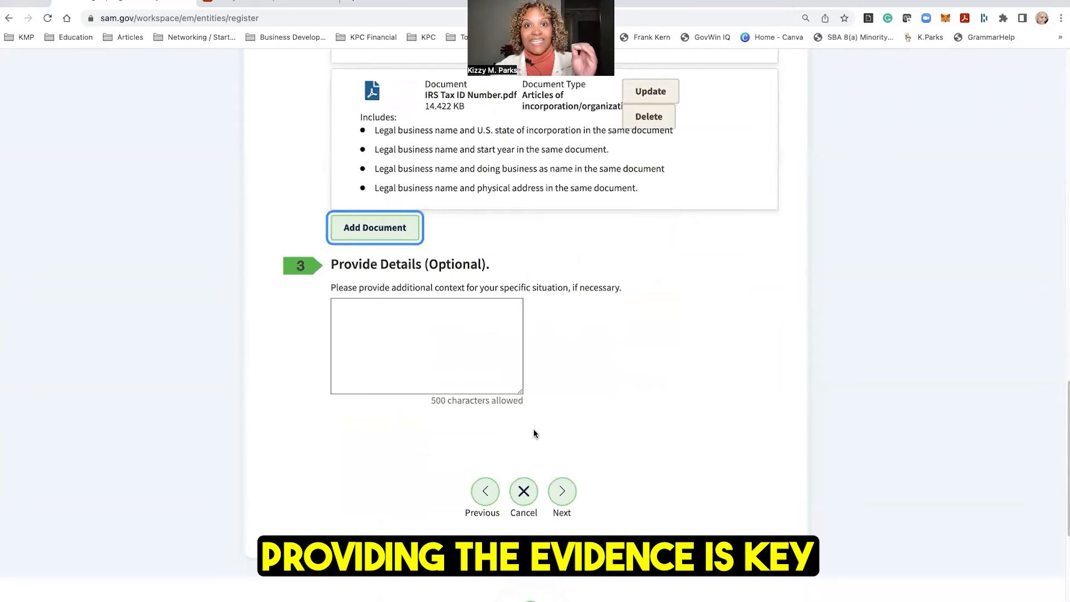
# Submit the entity validation documents, then open the 'Read this article' help link.
pyautogui.click(561, 491)
pyautogui.scroll(5, 632, 442)
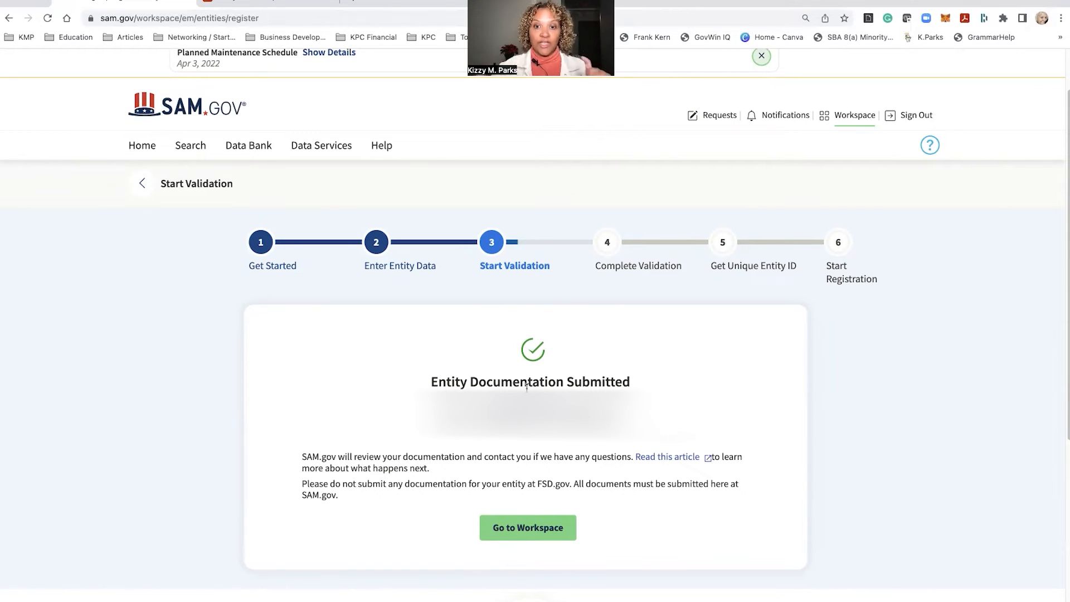
pyautogui.scroll(-1, 660, 521)
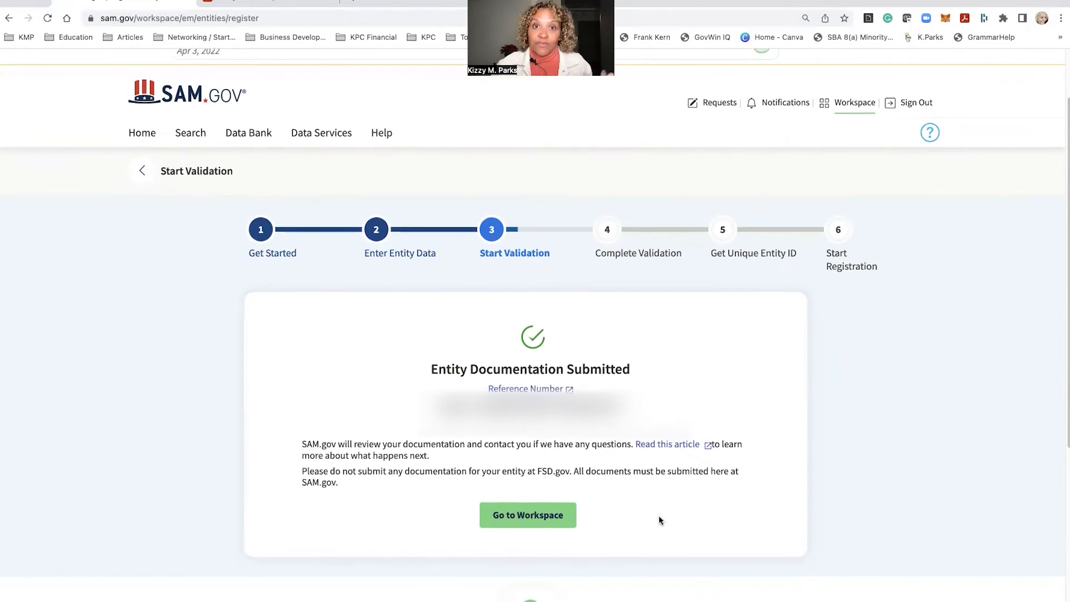
pyautogui.click(700, 444)
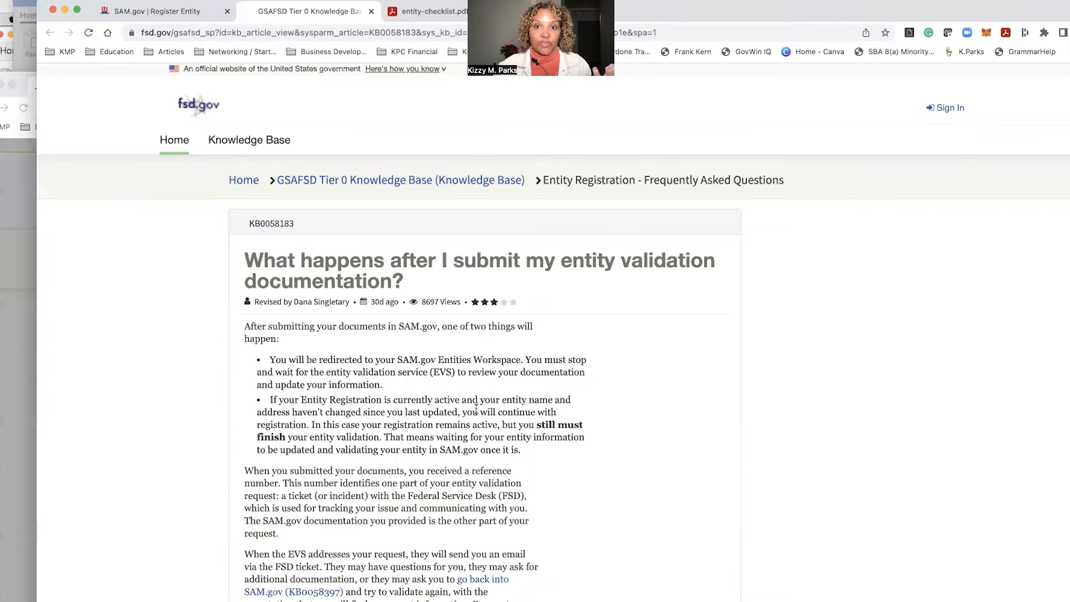
# Read through the fsd.gov article, then return to the SAM.gov Register Entity tab.
pyautogui.scroll(-5, 478, 411)
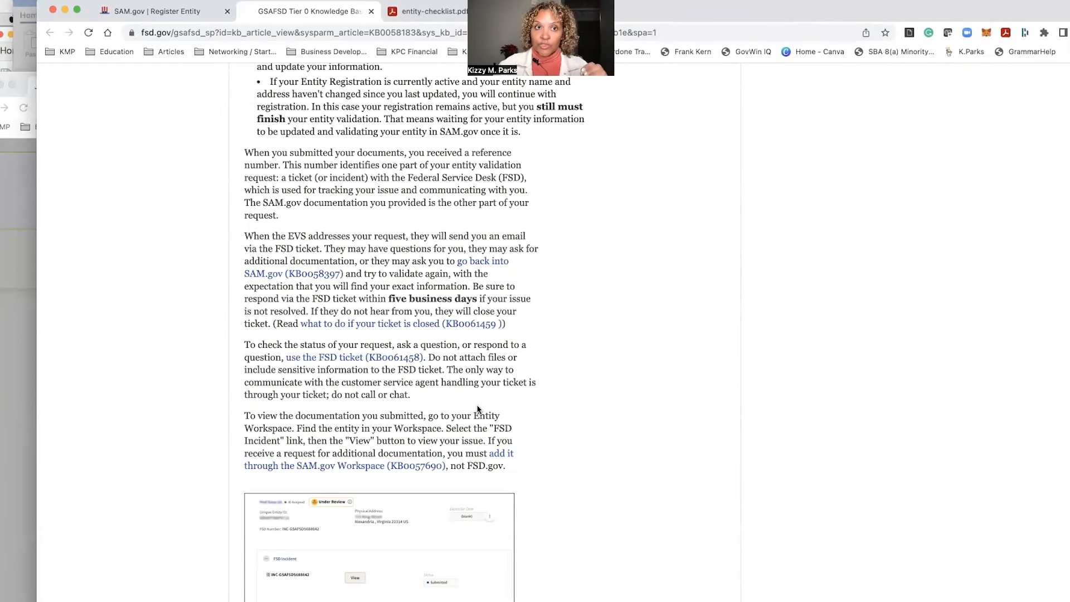
pyautogui.click(148, 16)
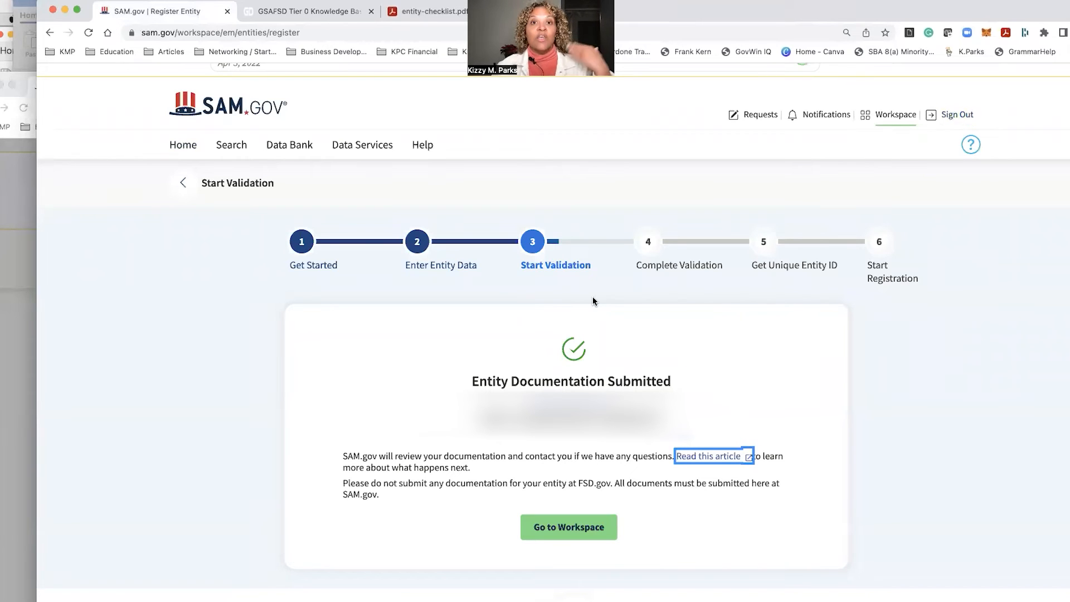
# Go to the Entity Workspace and scroll the entity list to find the Draft Registration entry.
pyautogui.click(572, 528)
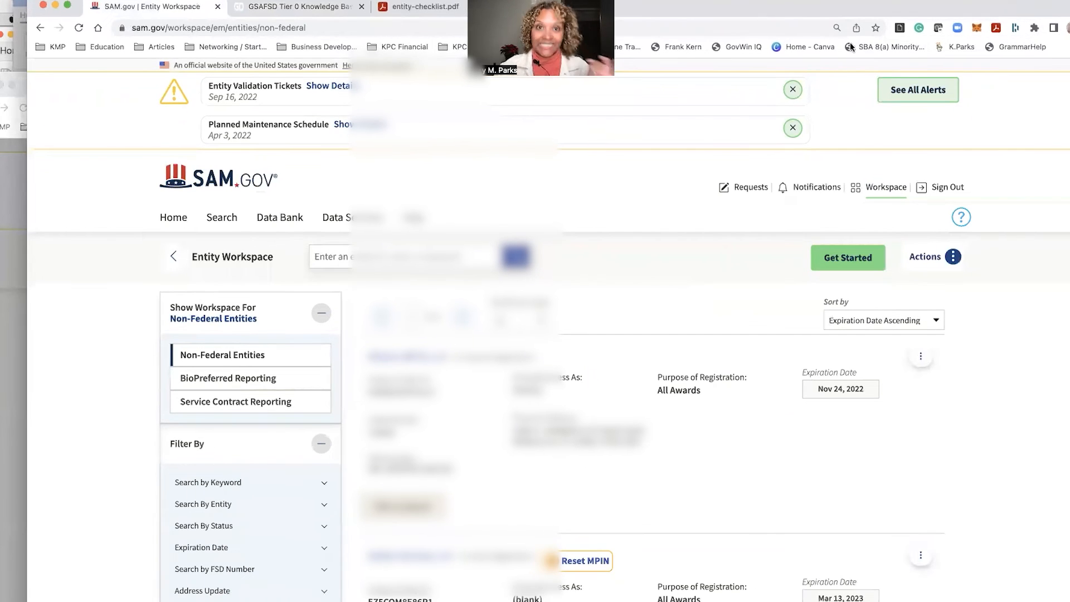
pyautogui.scroll(-3, 690, 482)
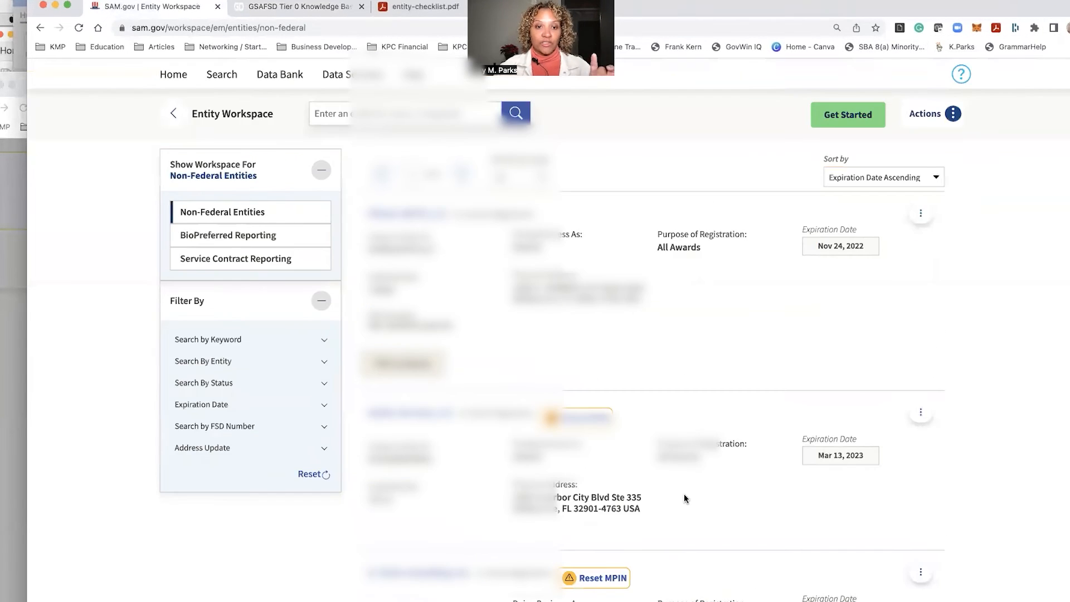
pyautogui.scroll(-6, 684, 495)
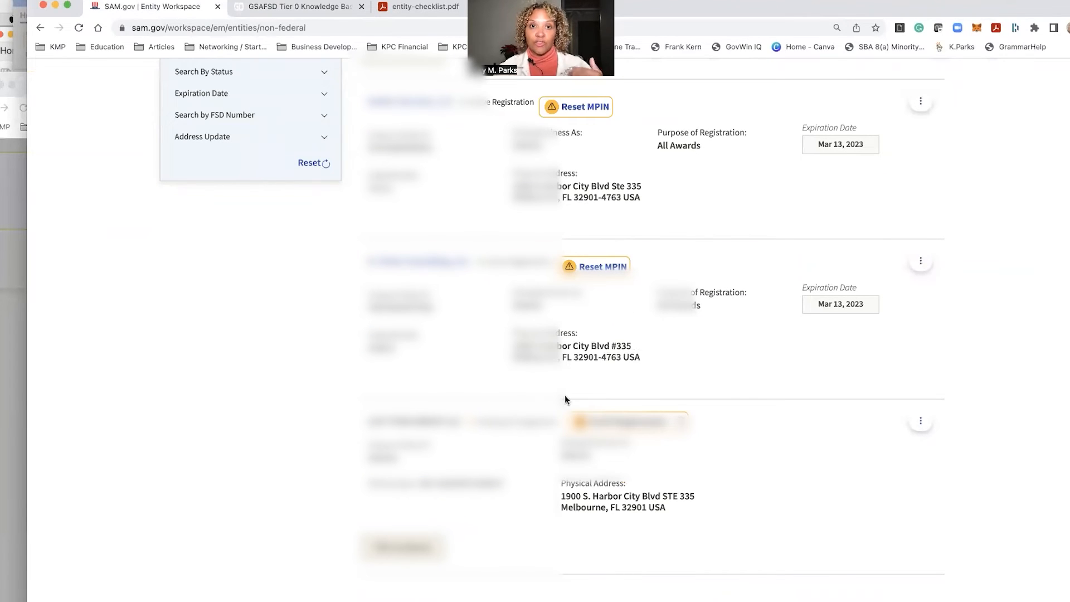
pyautogui.scroll(8, 543, 485)
pyautogui.scroll(-3, 548, 327)
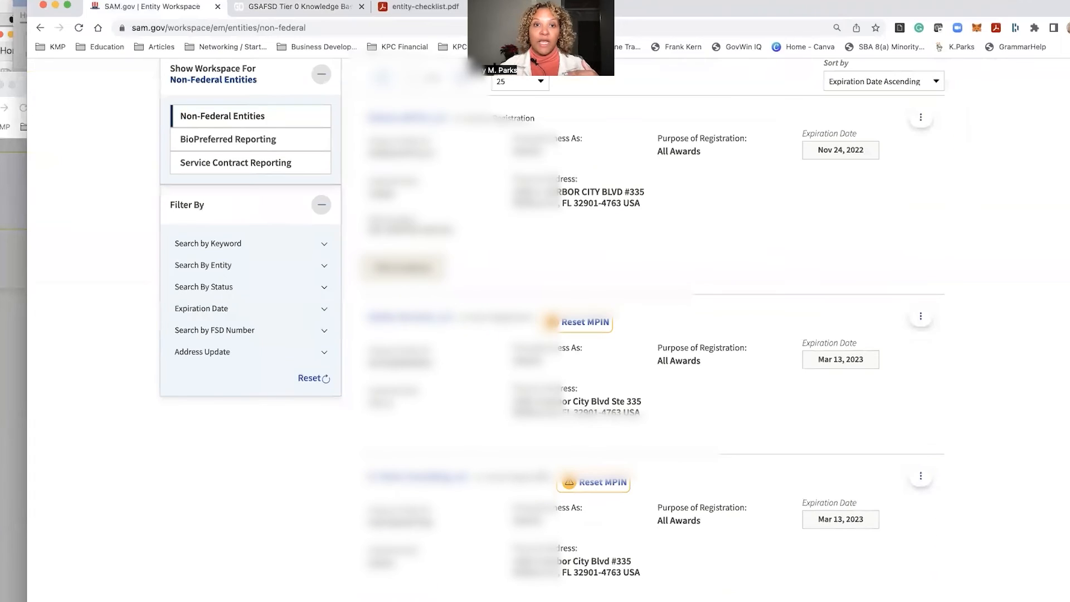
pyautogui.scroll(1, 543, 480)
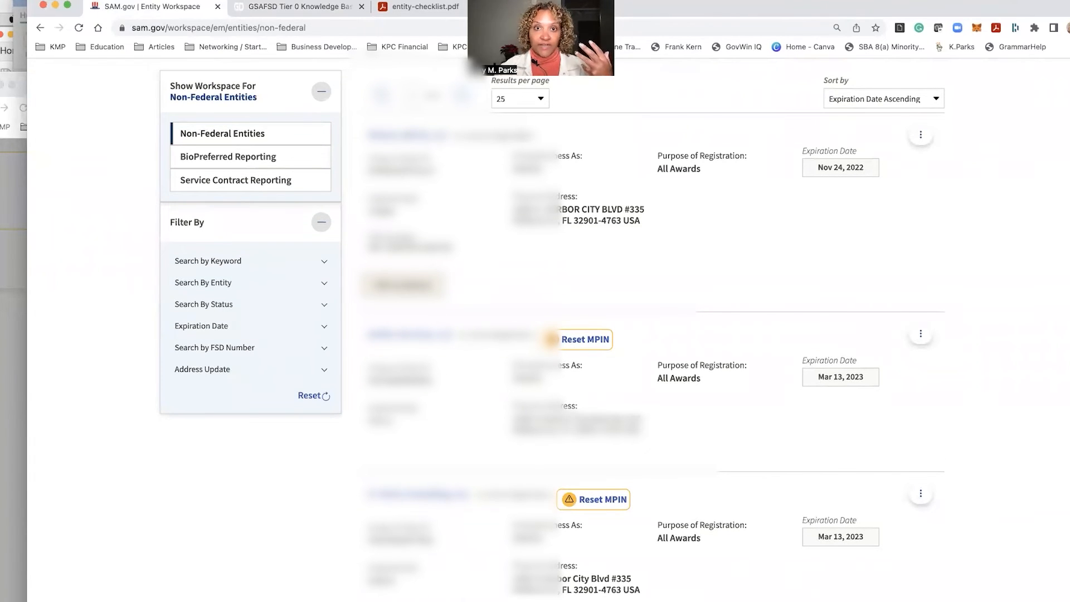
pyautogui.scroll(-1, 464, 328)
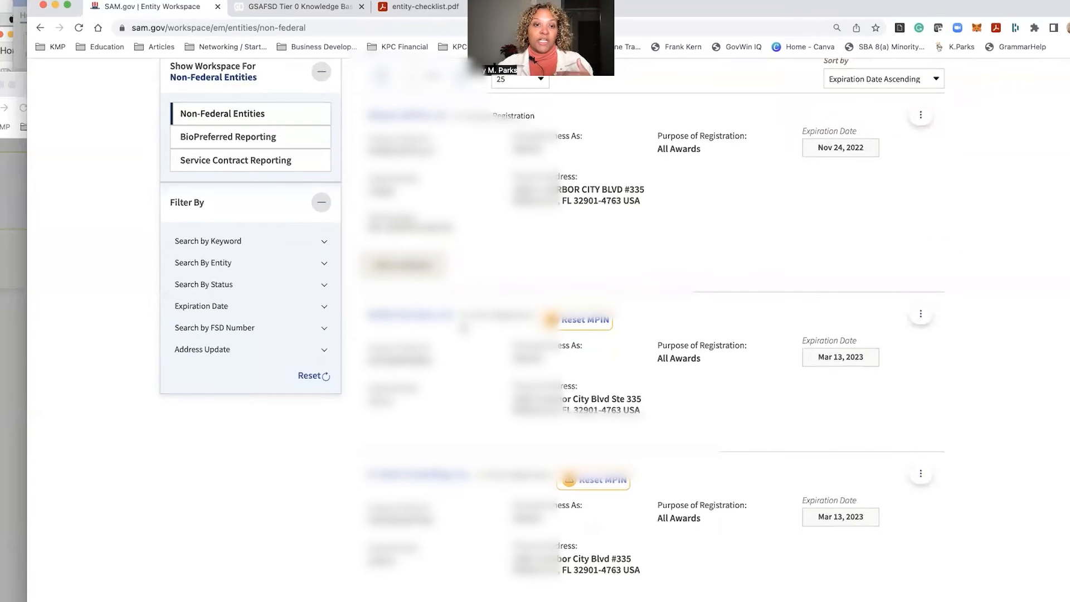
pyautogui.scroll(-1, 466, 327)
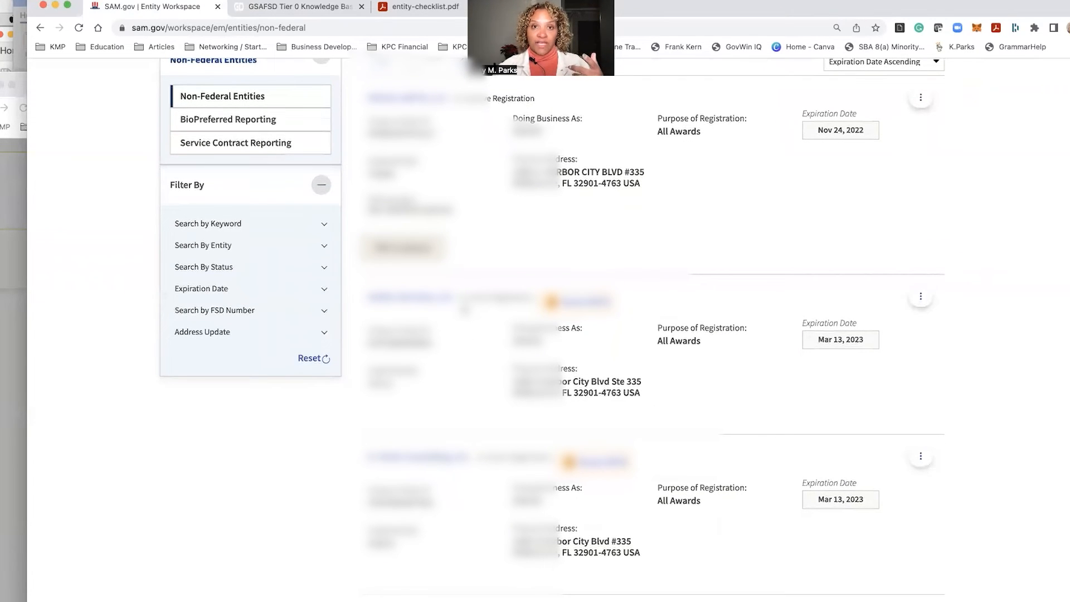
pyautogui.scroll(-5, 465, 310)
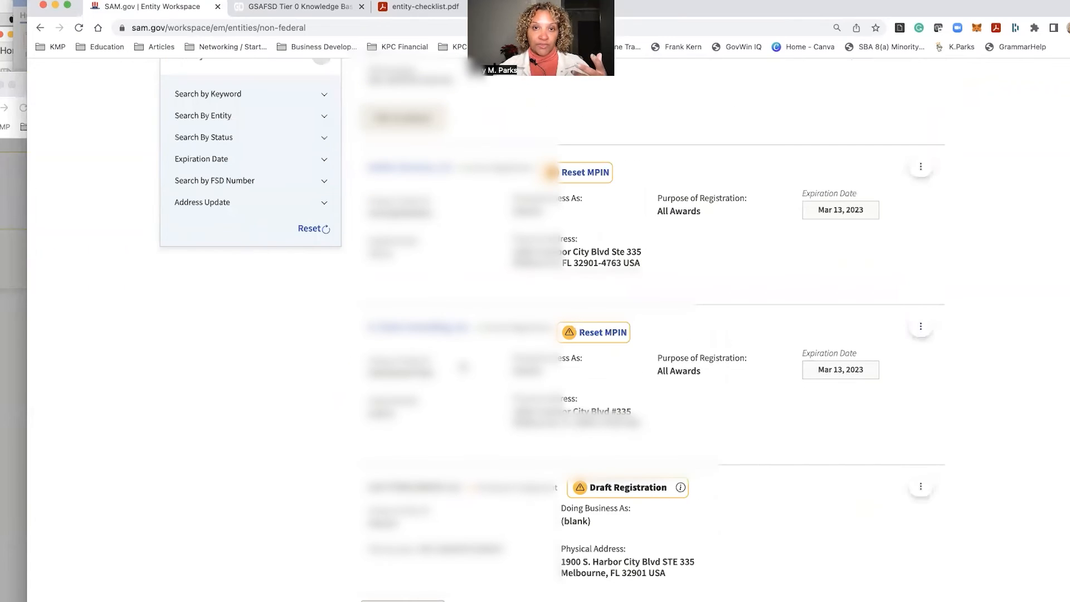
pyautogui.scroll(-5, 463, 366)
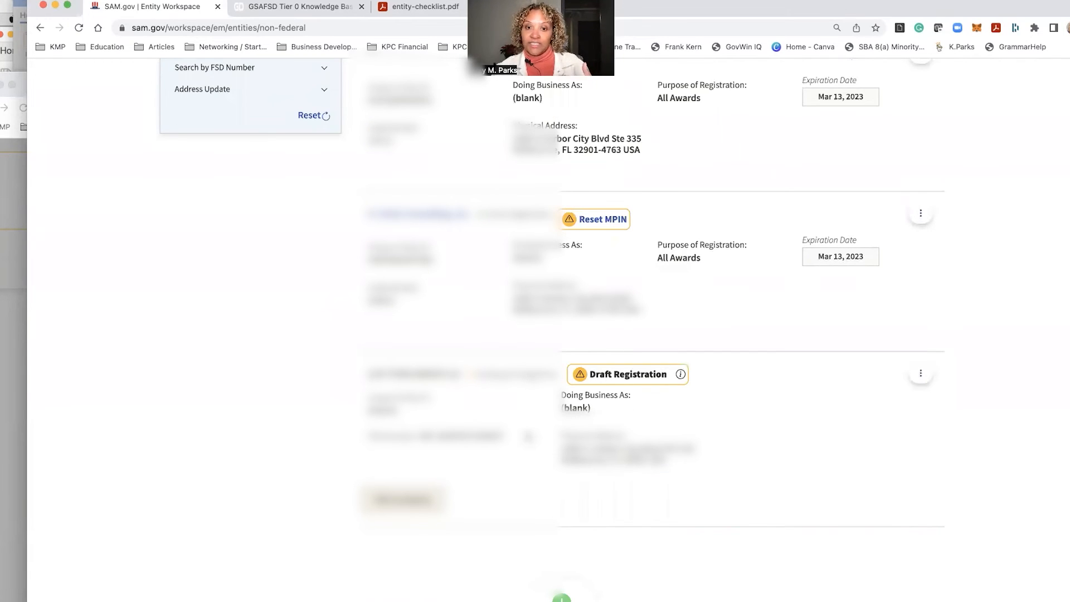
pyautogui.scroll(10, 549, 329)
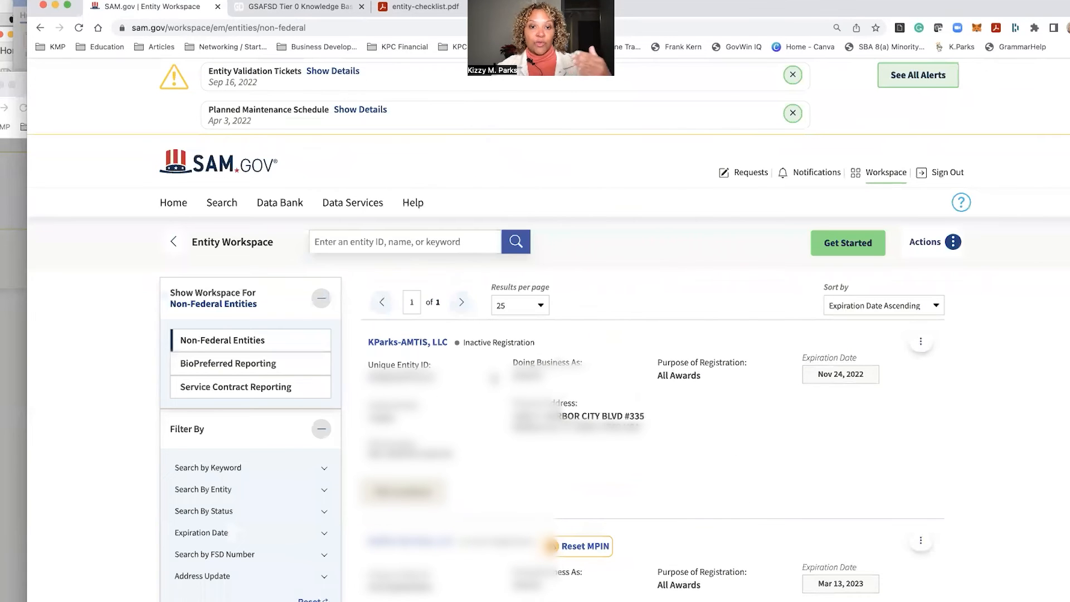
pyautogui.scroll(1, 548, 331)
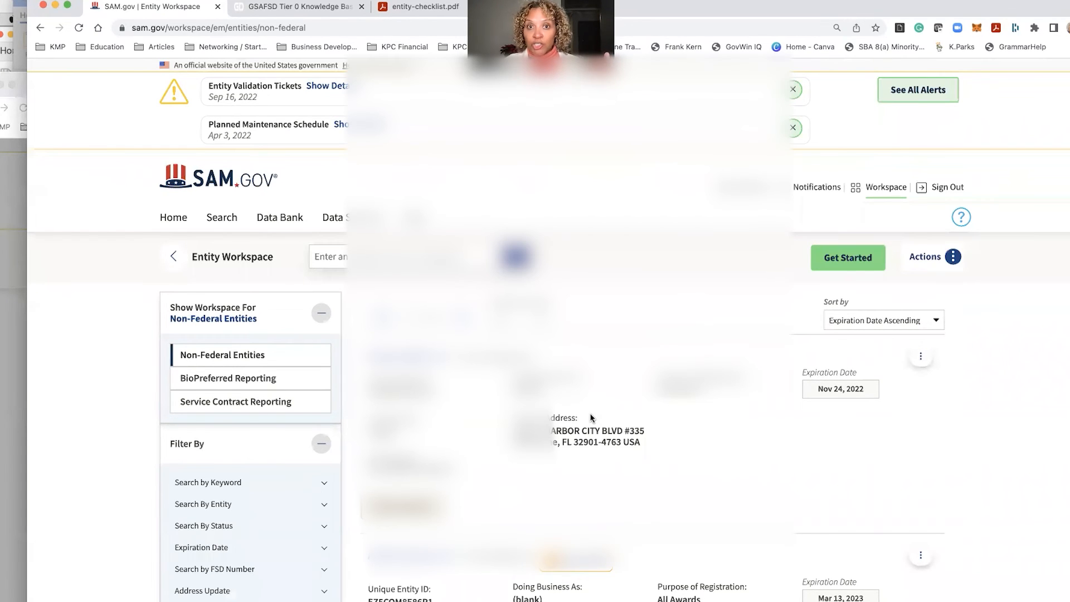
pyautogui.scroll(-3, 590, 417)
pyautogui.scroll(-5, 597, 443)
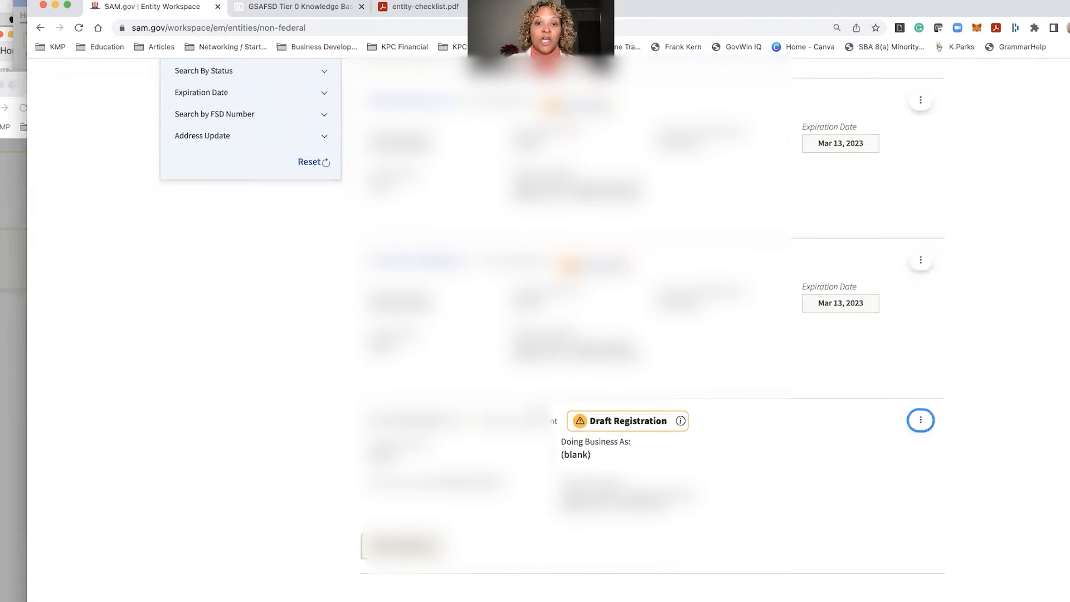
pyautogui.scroll(3, 678, 428)
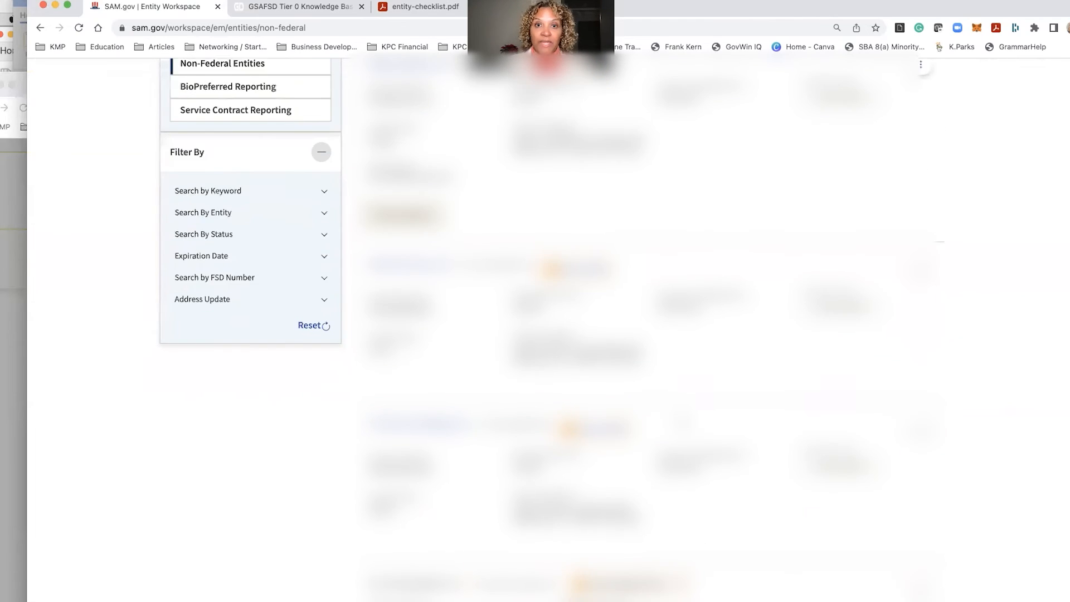
pyautogui.scroll(5, 535, 329)
pyautogui.scroll(-9, 534, 328)
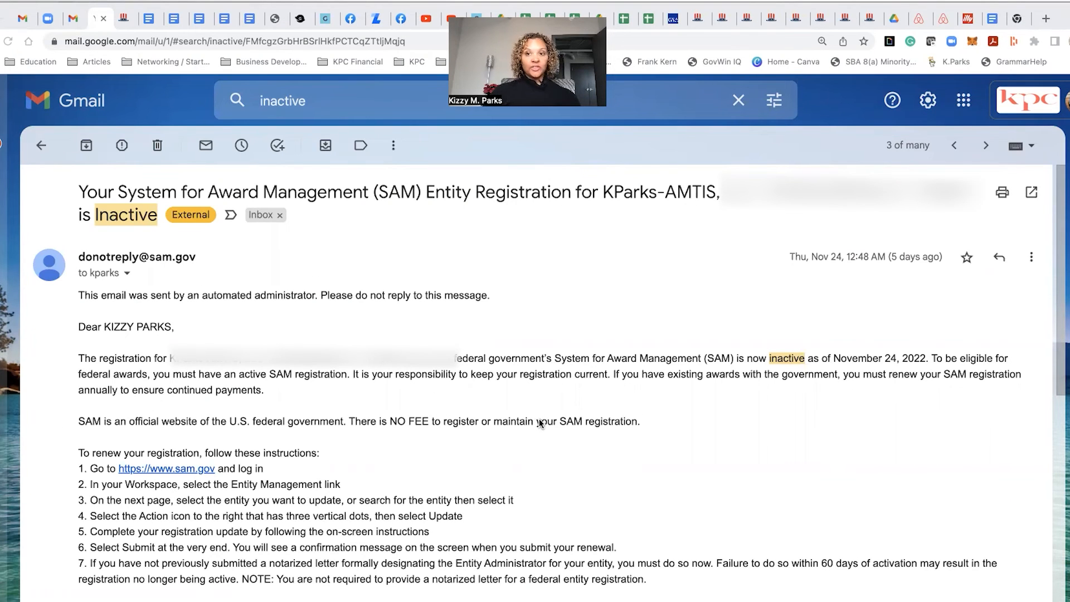
pyautogui.scroll(-9, 540, 422)
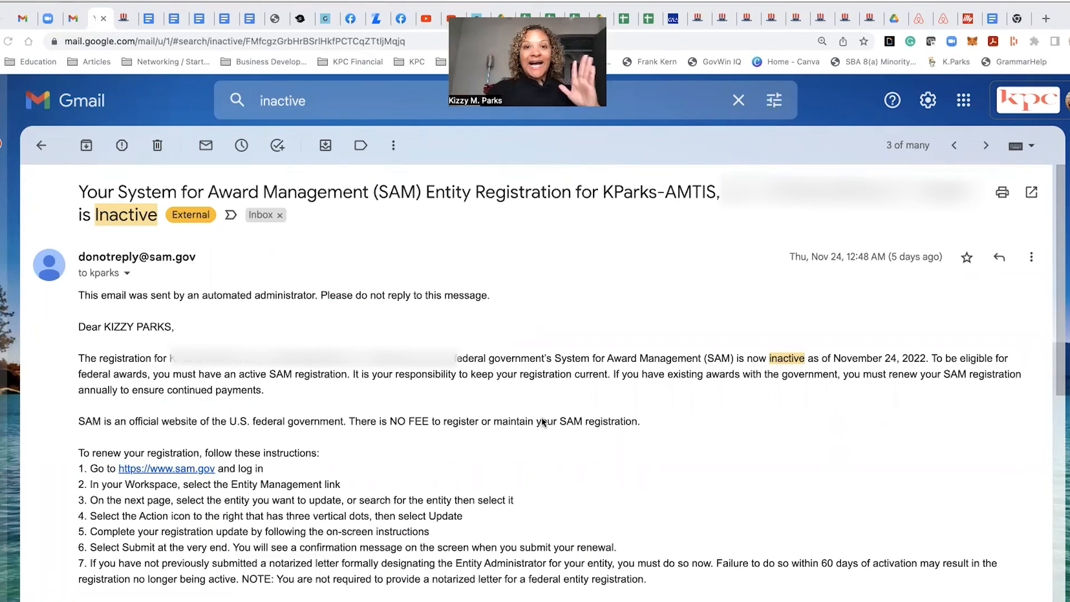